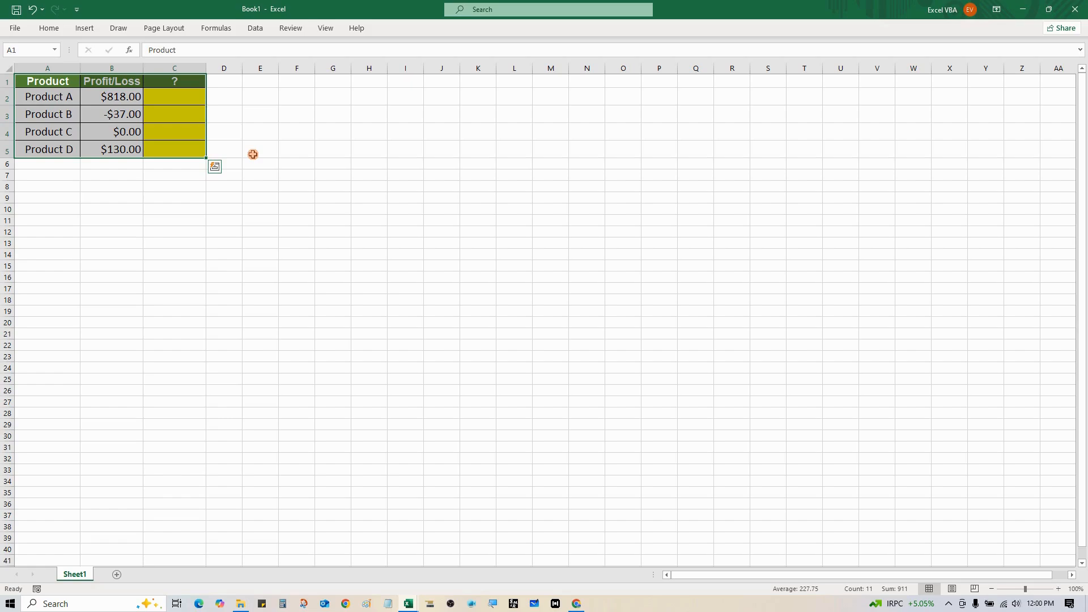
Step: Start an IF formula in C2 that tests B2>0 and returns "Profit" when true, leaving the false argument open
{"action": "left_click", "coordinate": [183, 101]}
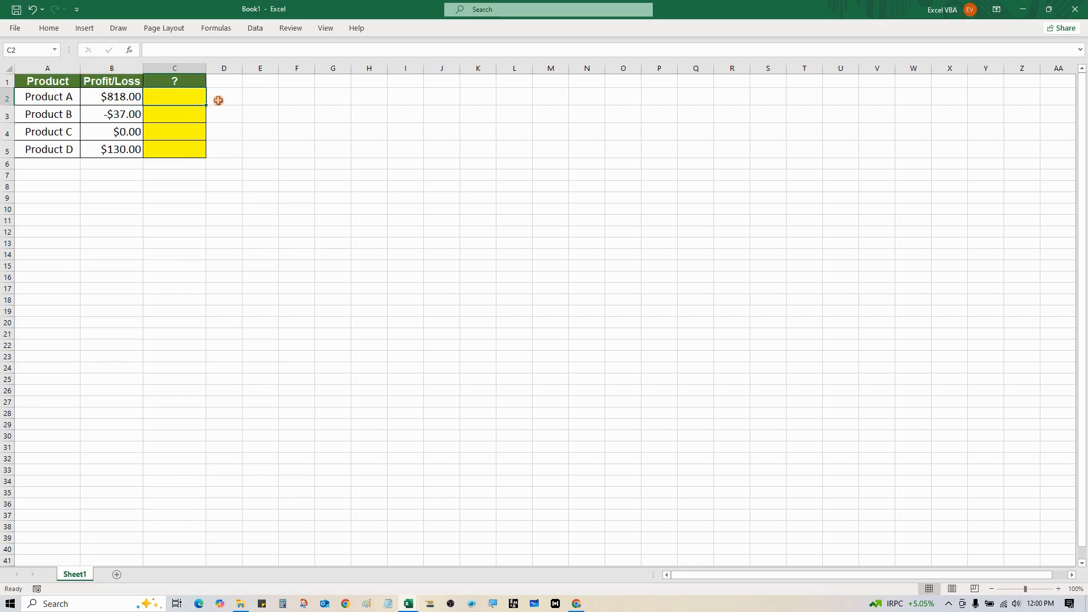
{"action": "type", "text": "="}
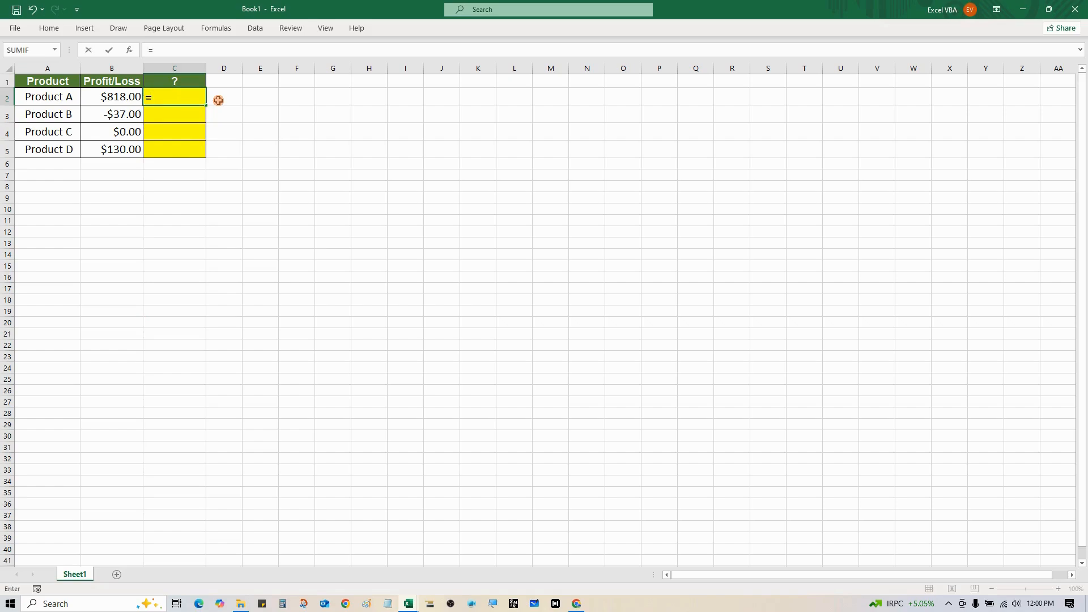
{"action": "type", "text": "if"}
{"action": "key", "text": "Tab"}
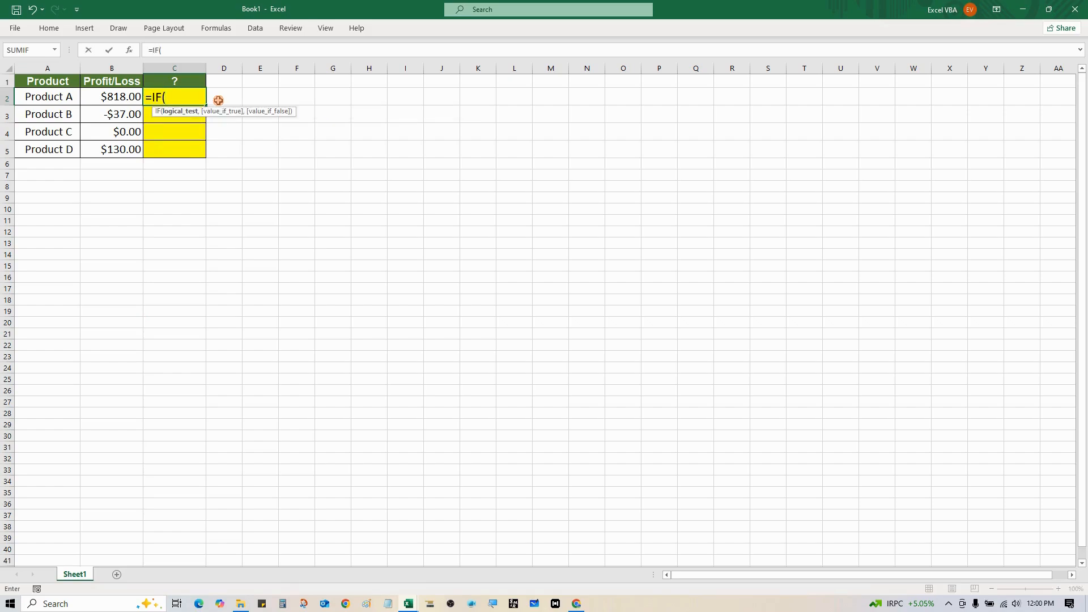
{"action": "key", "text": "Left"}
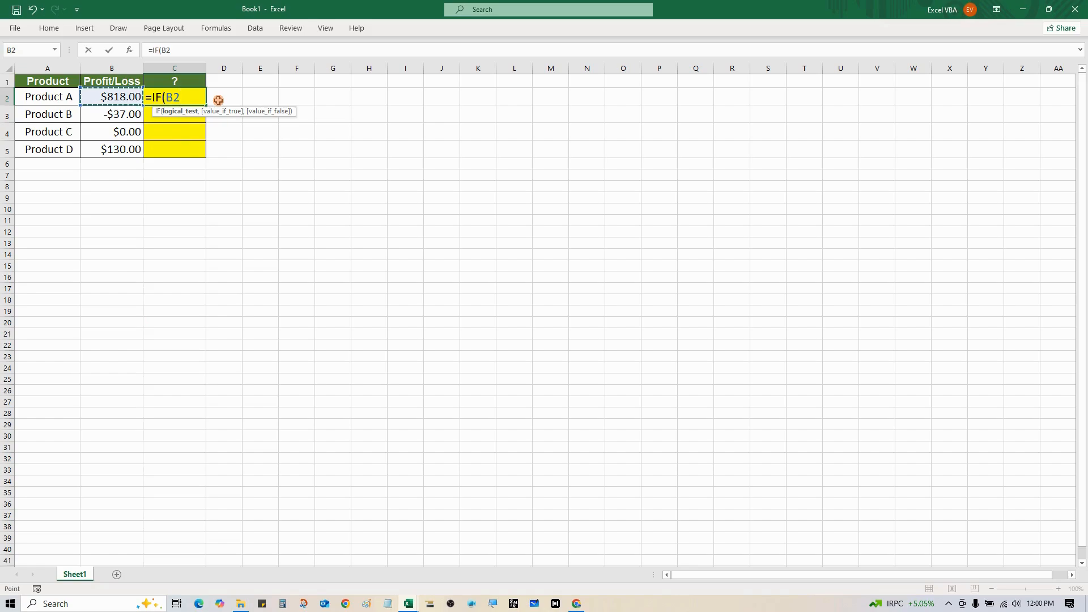
{"action": "type", "text": ">0,"}
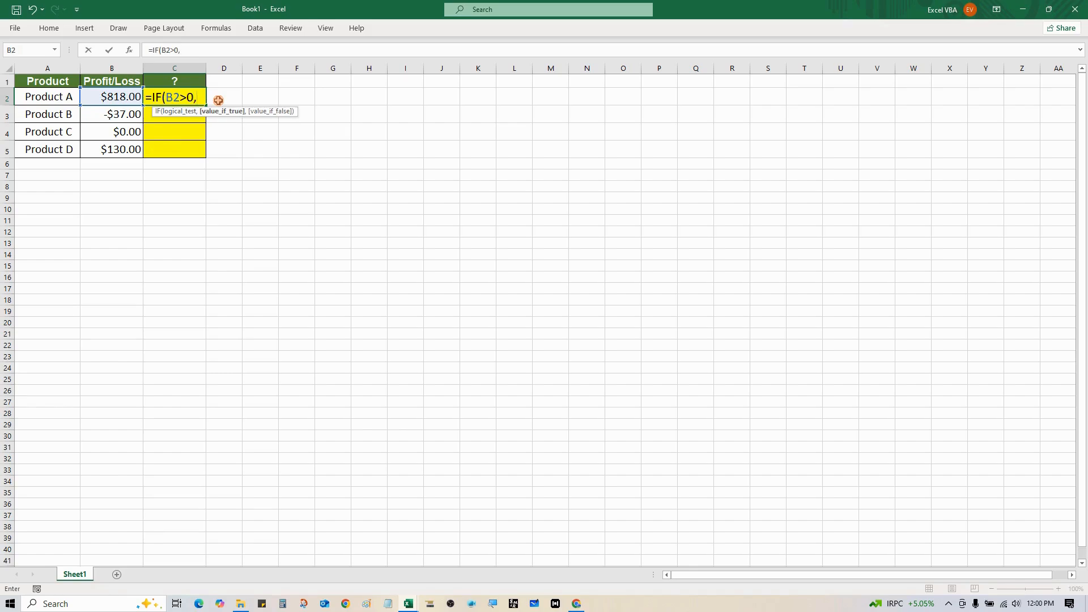
{"action": "type", "text": "\"\""}
{"action": "key", "text": "F2"}
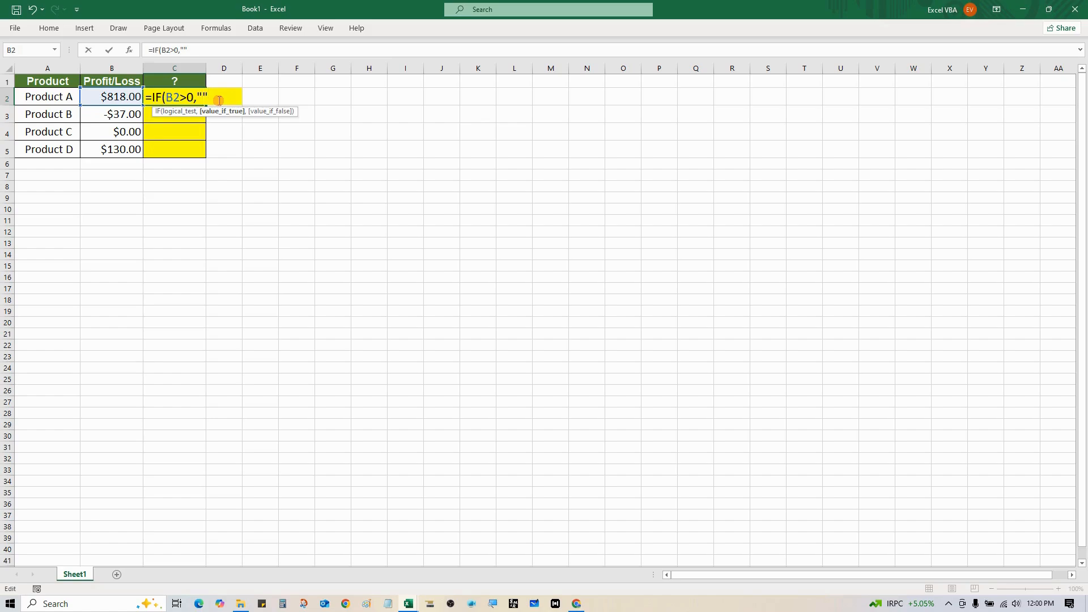
{"action": "type", "text": "Profit\""}
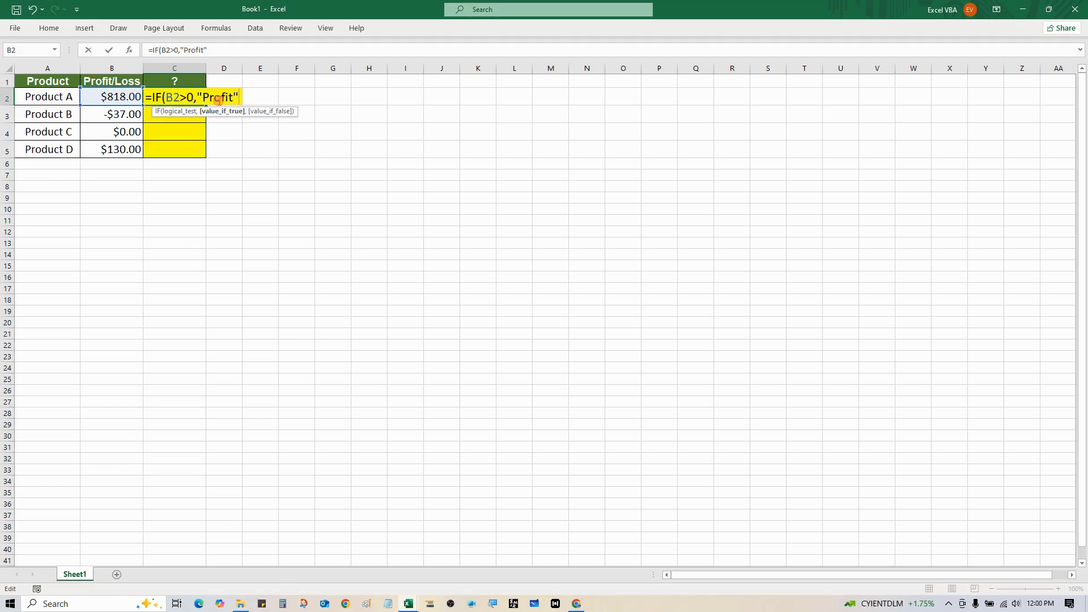
{"action": "type", "text": ","}
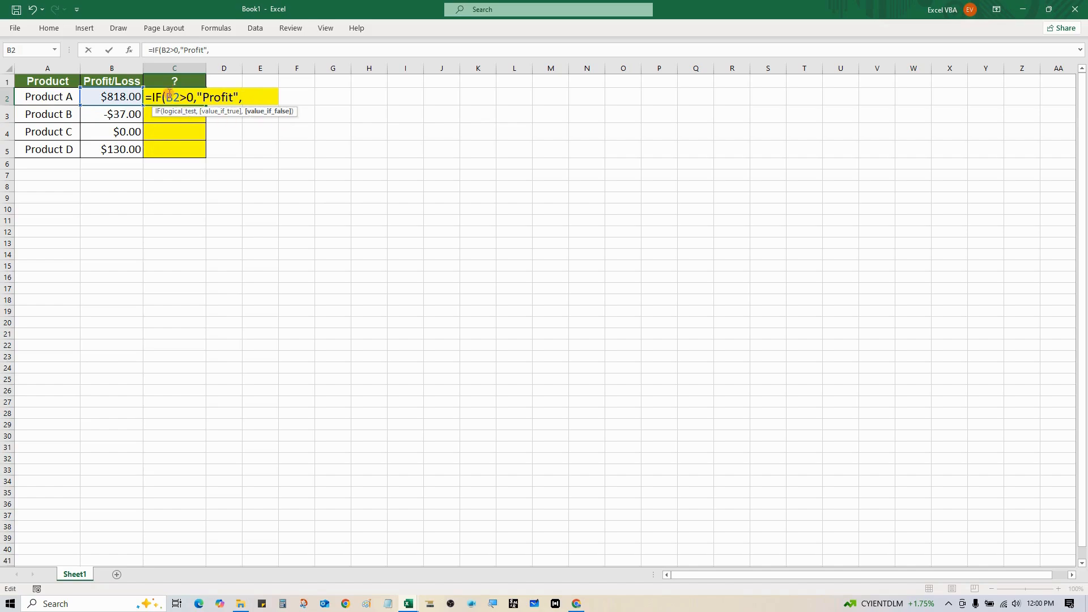
Step: Nest a second IF as the false argument, testing B2=0 and returning "Breakeven" when true
{"action": "left_click_drag", "start_coordinate": [166, 97], "coordinate": [194, 97]}
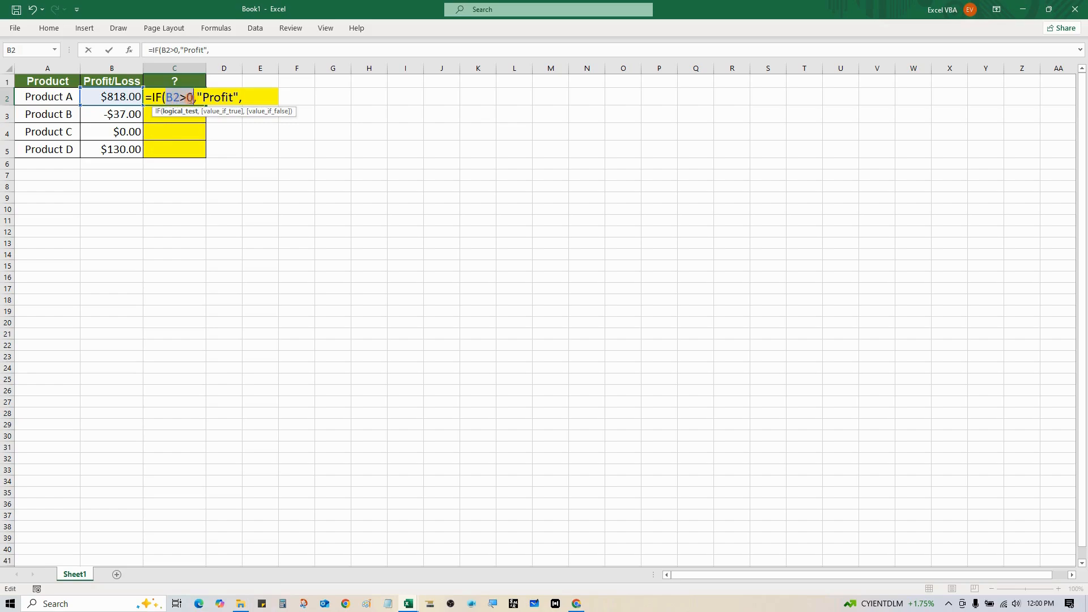
{"action": "left_click", "coordinate": [242, 97]}
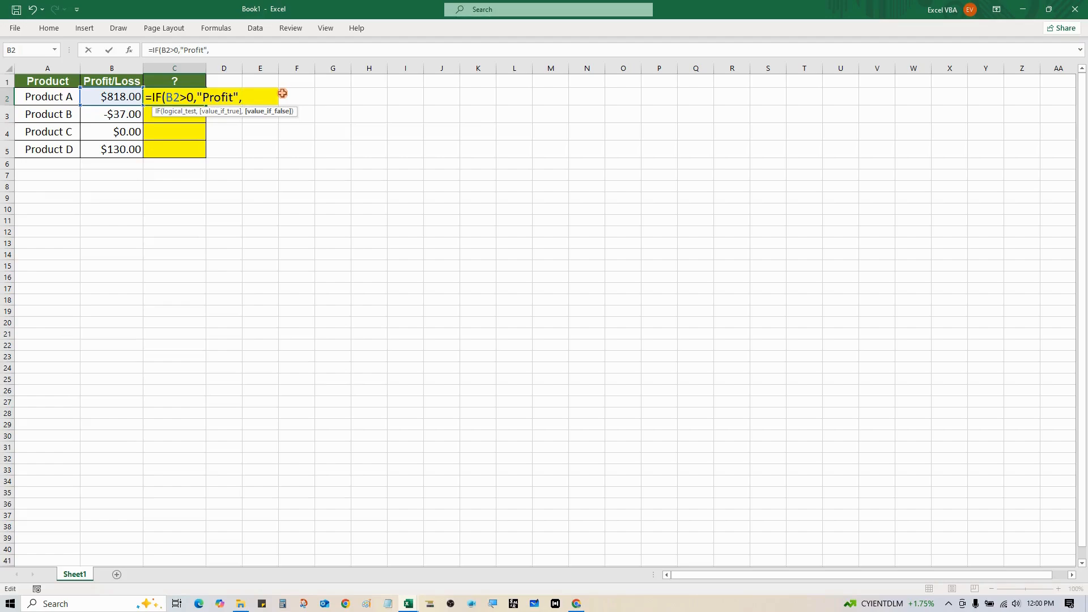
{"action": "type", "text": "if"}
{"action": "key", "text": "Tab"}
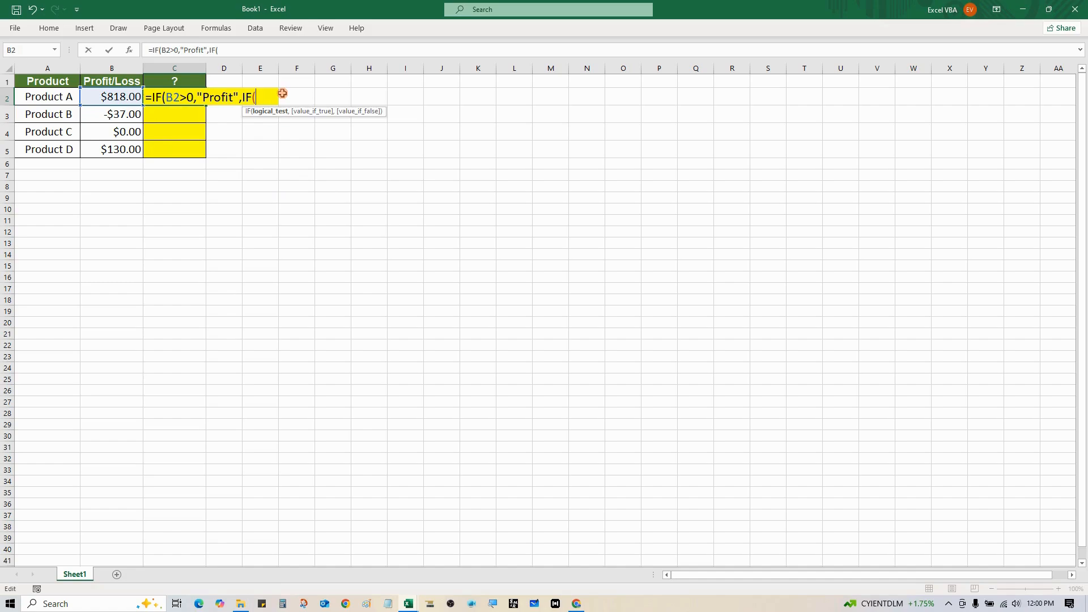
{"action": "left_click", "coordinate": [92, 98]}
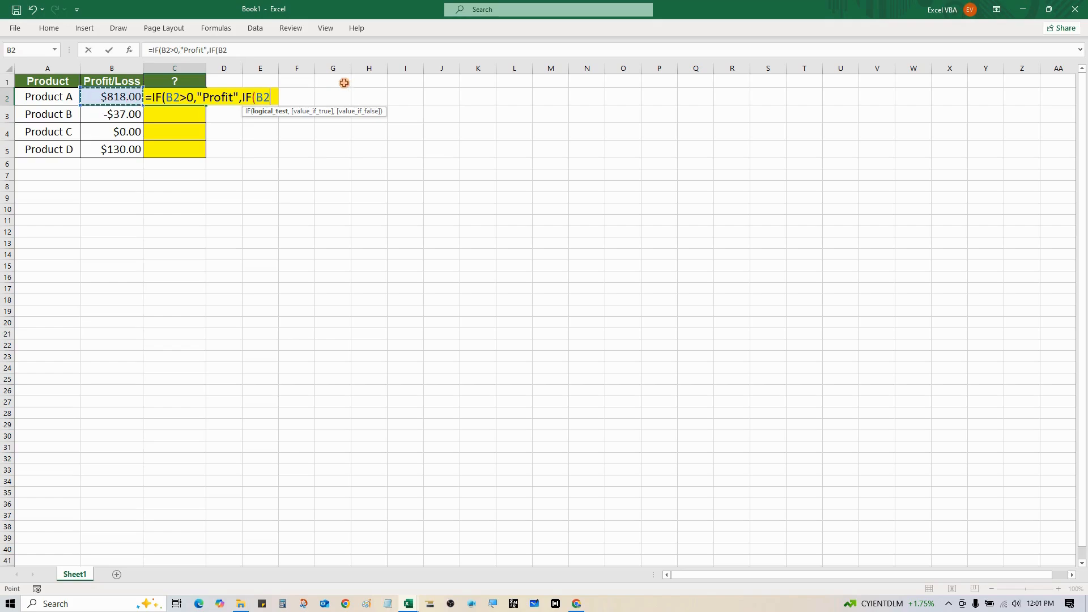
{"action": "type", "text": "=0"}
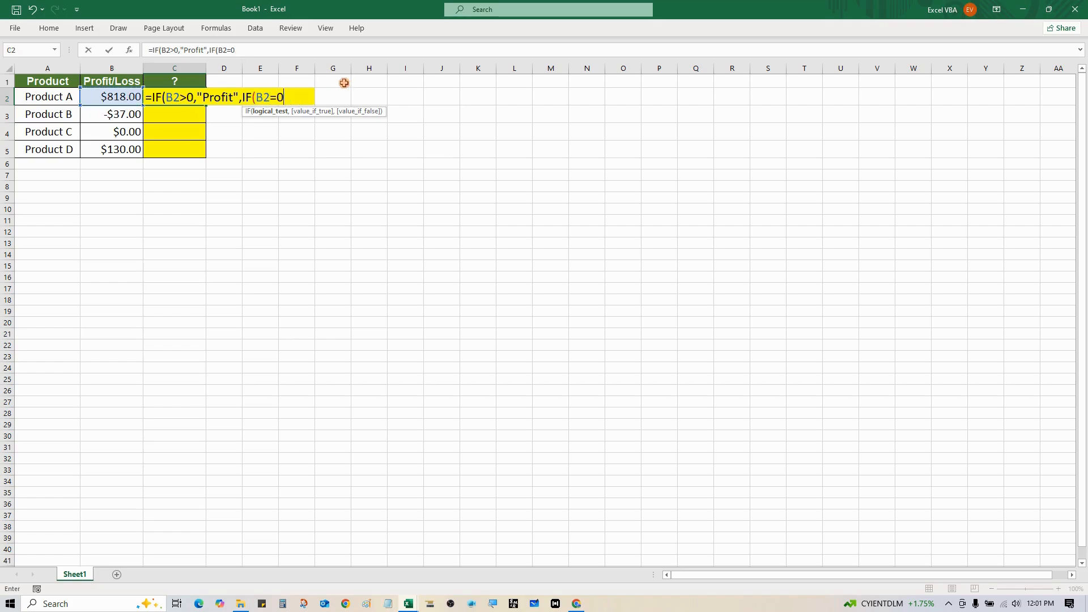
{"action": "type", "text": ",\"\""}
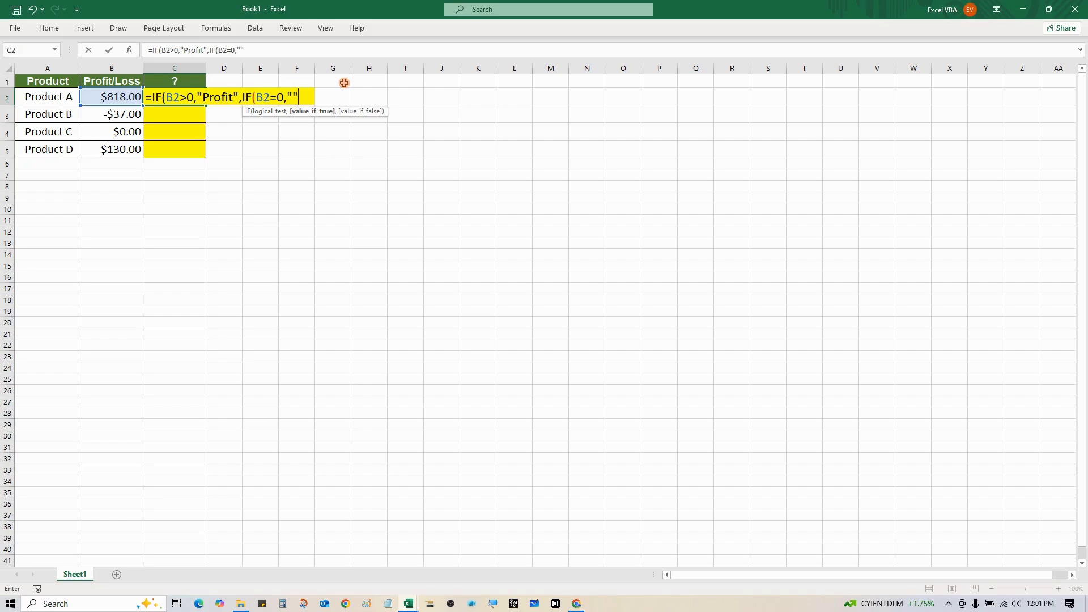
{"action": "key", "text": "F2"}
{"action": "key", "text": "Left"}
{"action": "type", "text": "Break"}
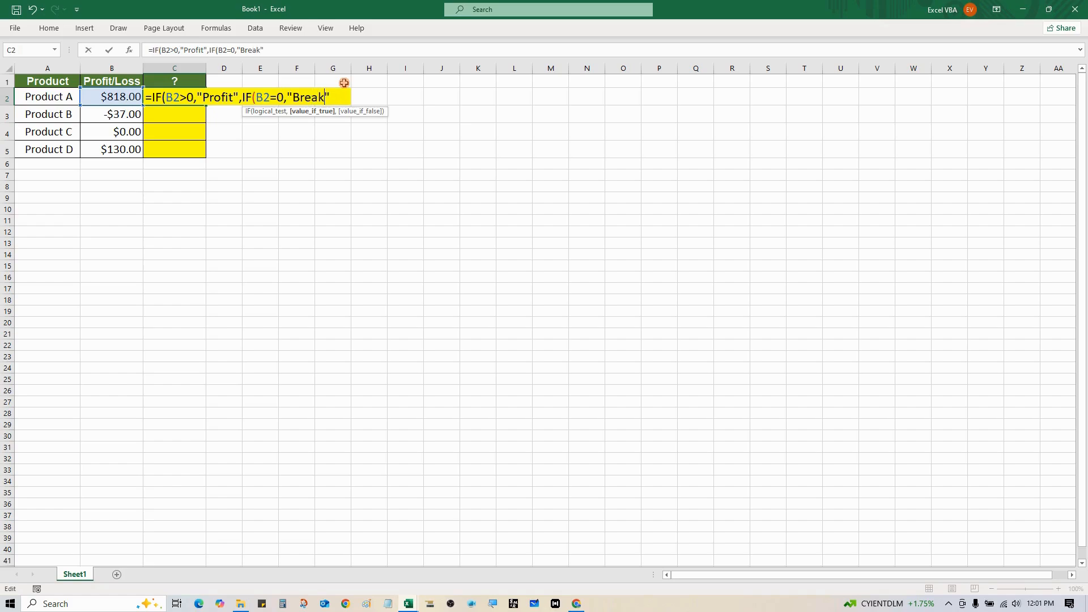
{"action": "type", "text": "even"}
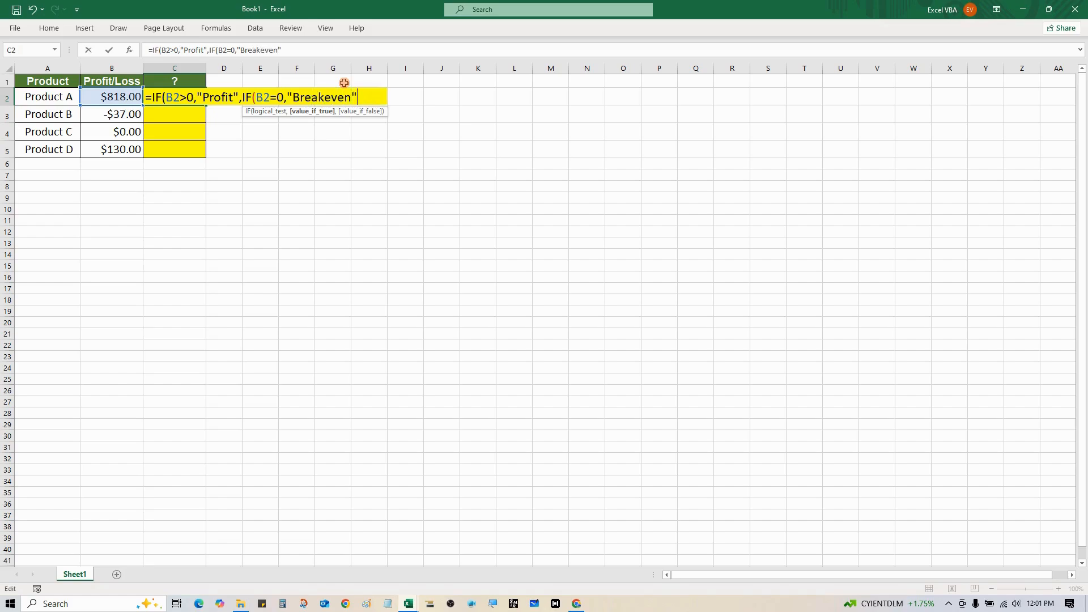
Step: Add "Loss" as the inner IF's false value, close both functions and commit the formula in C2
{"action": "key", "text": "Right"}
{"action": "type", "text": ",\"\""}
{"action": "key", "text": "Return"}
{"action": "key", "text": "n"}
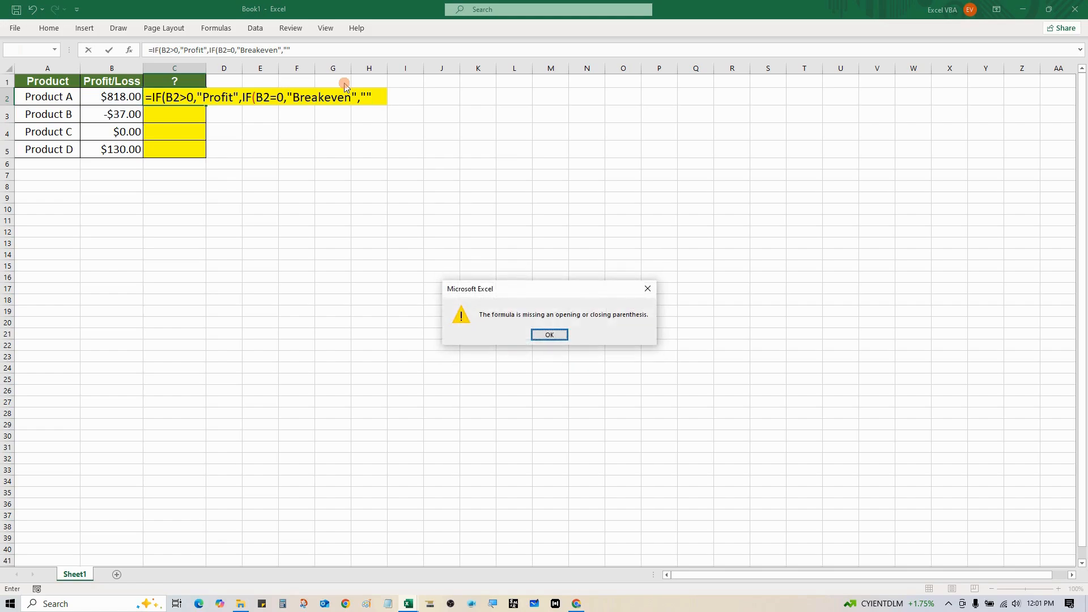
{"action": "key", "text": "Return"}
{"action": "type", "text": "Loss"}
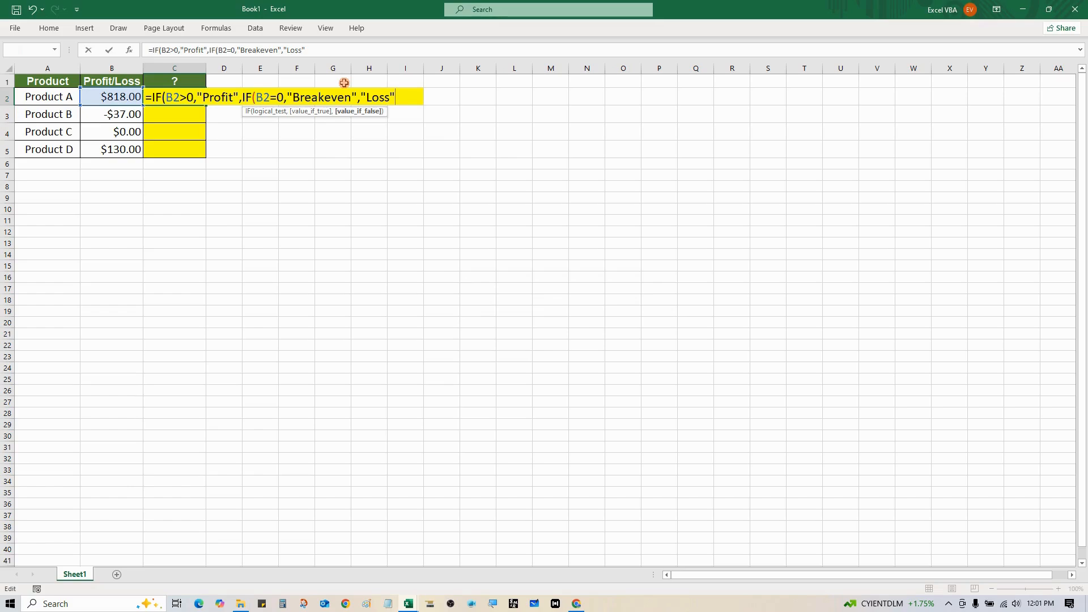
{"action": "type", "text": ")"}
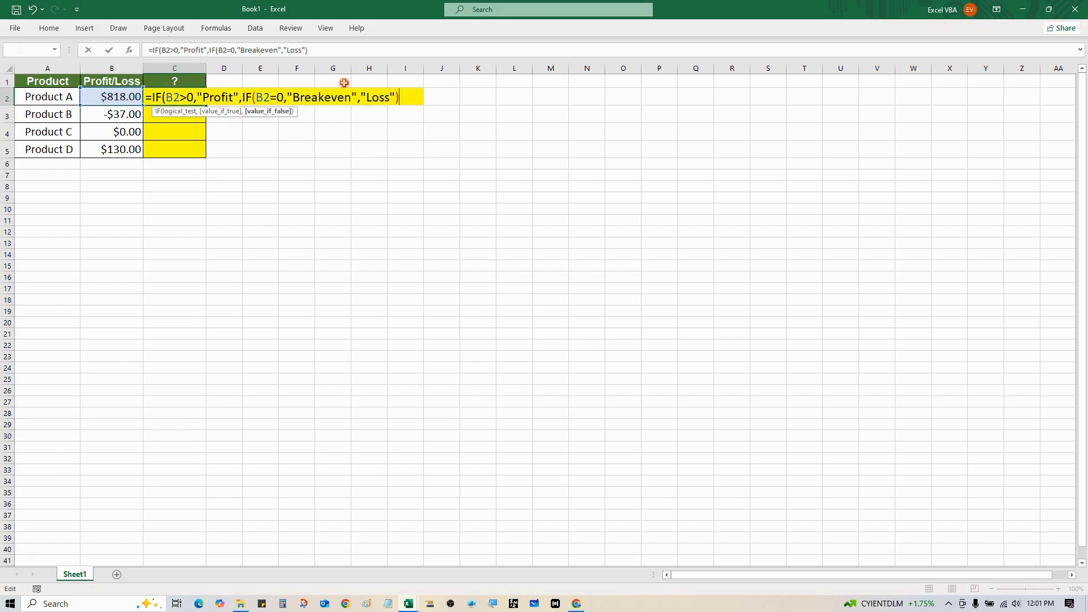
{"action": "type", "text": ")"}
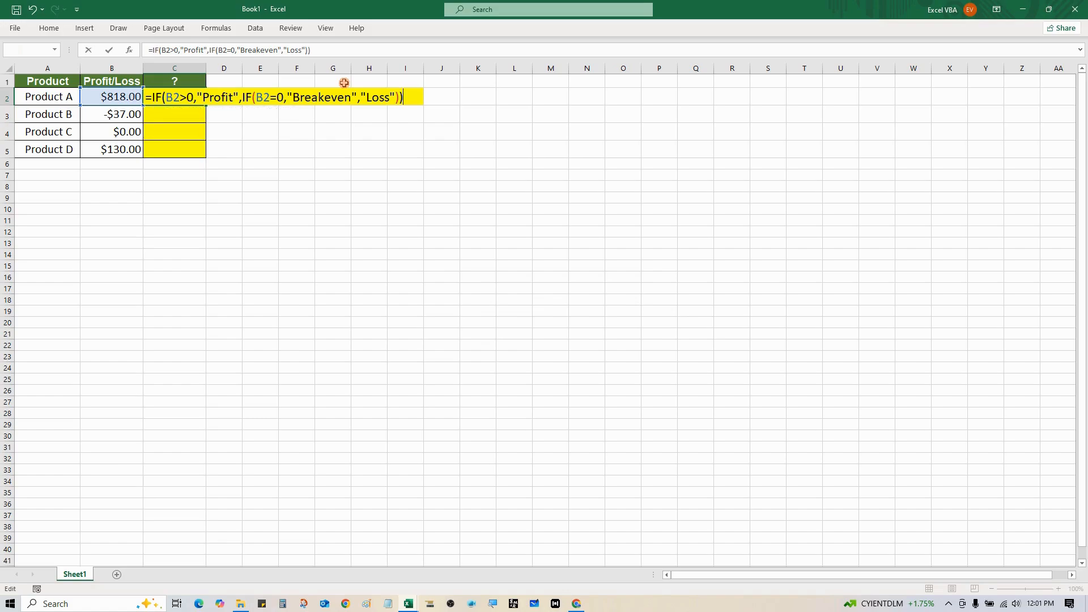
{"action": "key", "text": "ctrl+Return"}
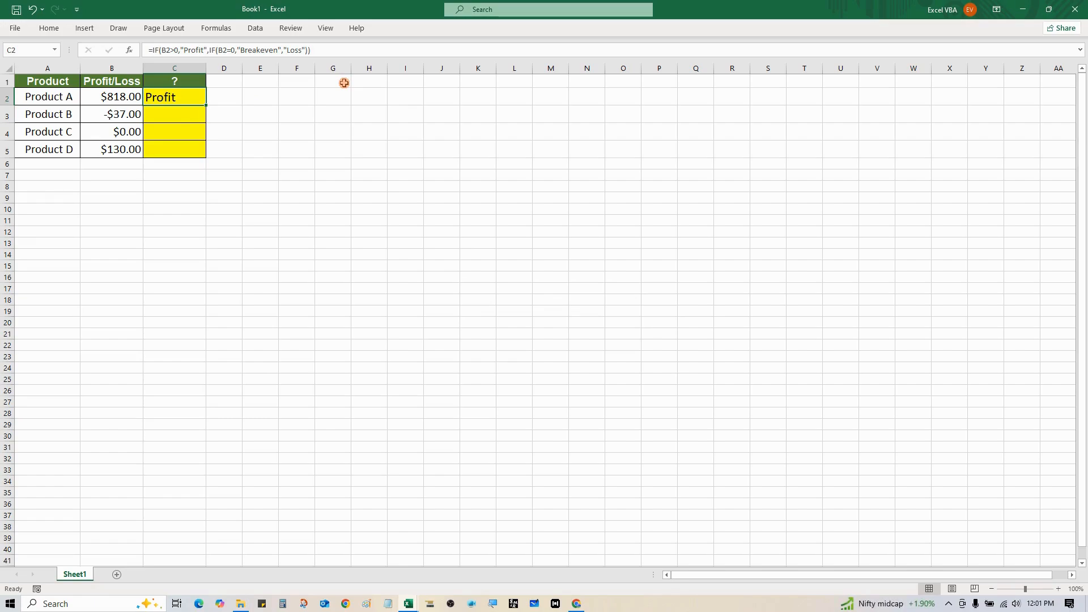
Step: Copy the nested IF formula from C2 into C3:C5 for the remaining products
{"action": "key", "text": "ctrl+c"}
{"action": "key", "text": "Down"}
{"action": "key", "text": "Down"}
{"action": "key", "text": "Down"}
{"action": "key", "text": "shift+Up"}
{"action": "key", "text": "shift+Up"}
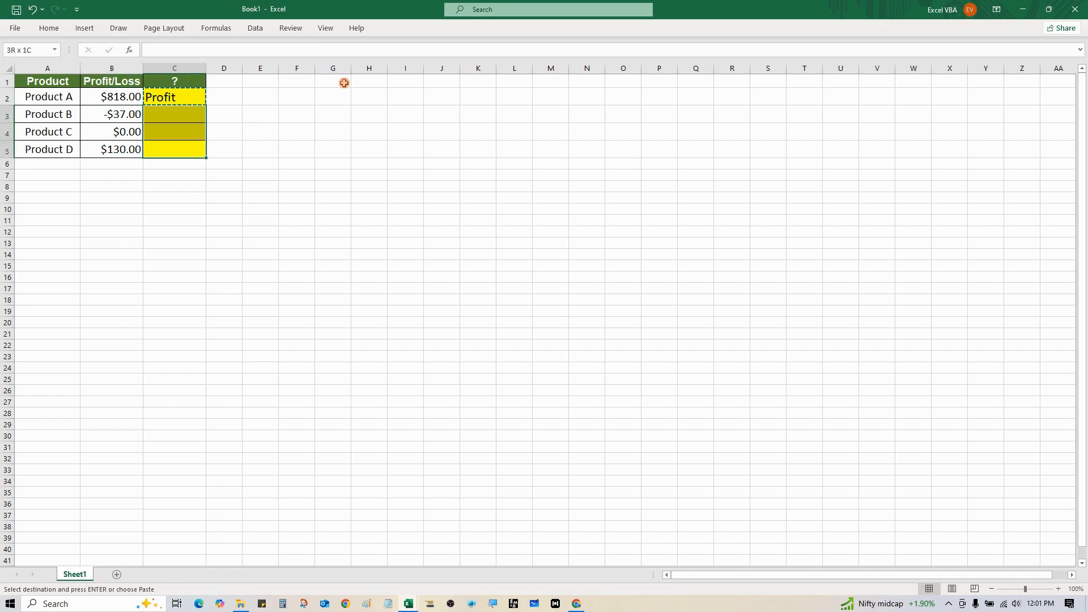
{"action": "key", "text": "ctrl+v"}
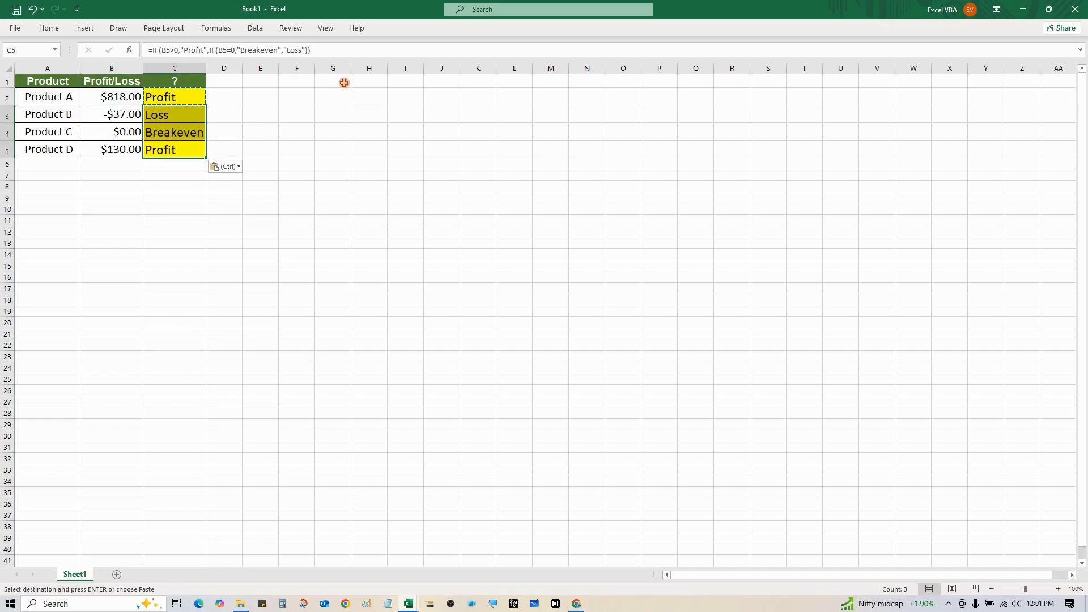
{"action": "key", "text": "Escape"}
{"action": "key", "text": "Up"}
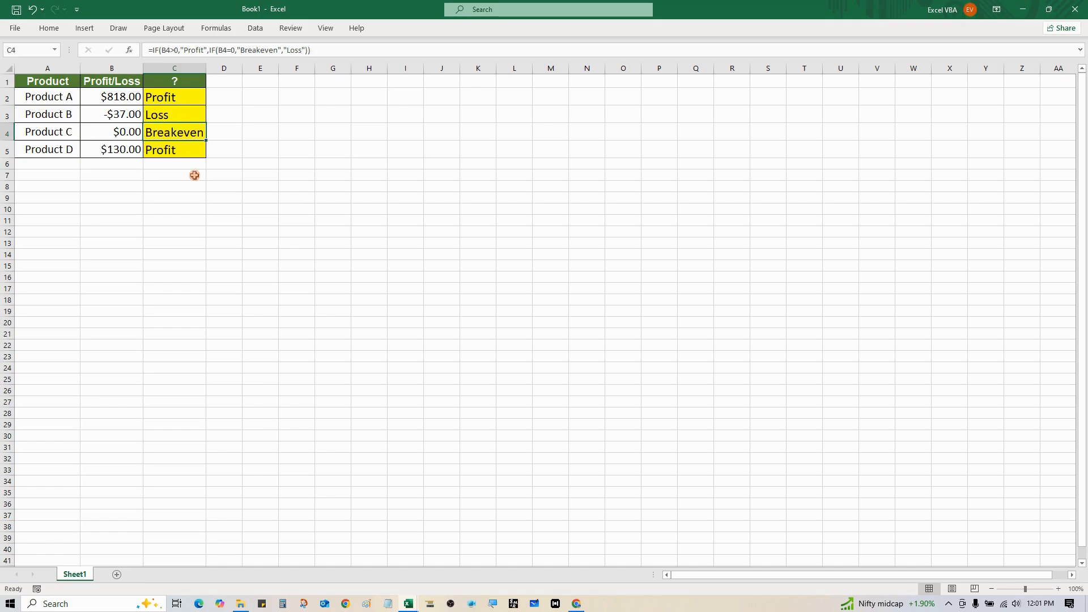
Step: Check each product's result in column C against its Profit/Loss amount in column B
{"action": "left_click", "coordinate": [47, 131]}
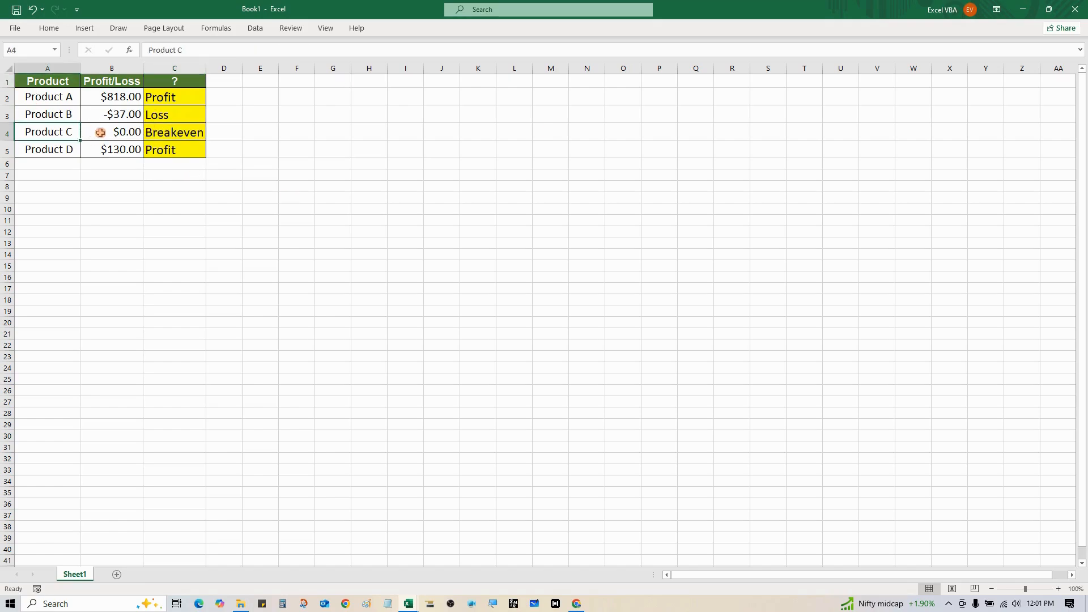
{"action": "left_click_drag", "start_coordinate": [108, 86], "coordinate": [107, 131]}
{"action": "left_click", "coordinate": [34, 132]}
{"action": "left_click", "coordinate": [120, 131]}
{"action": "left_click", "coordinate": [180, 132]}
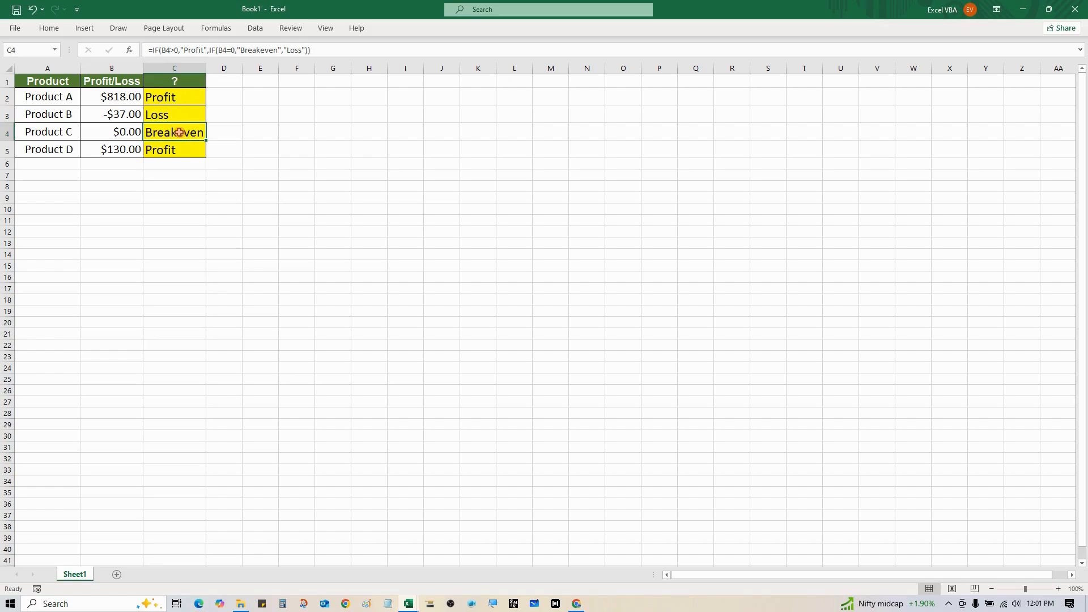
{"action": "left_click", "coordinate": [46, 115]}
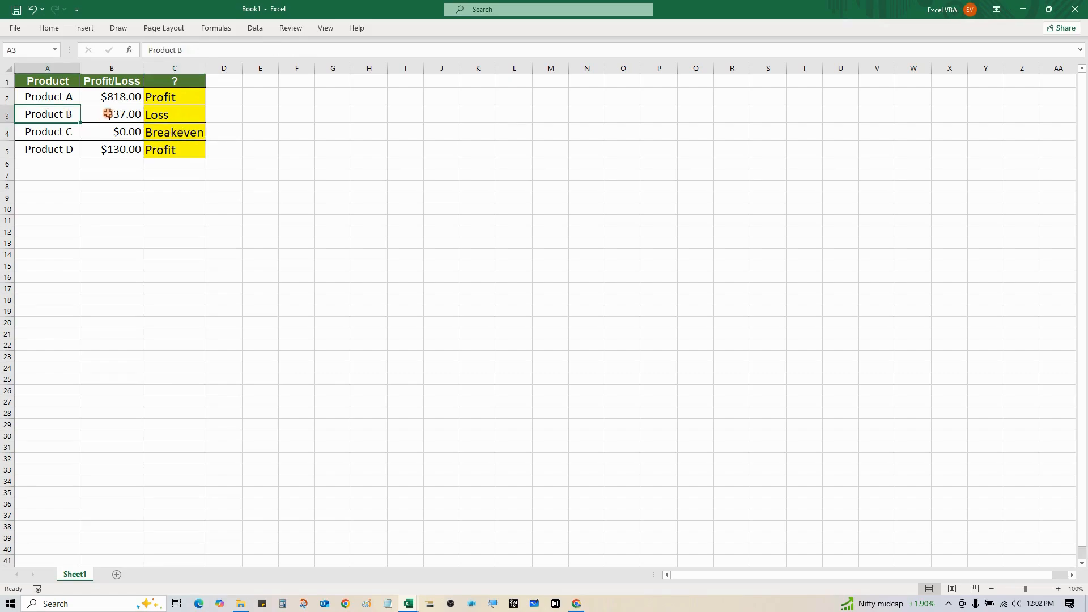
{"action": "left_click", "coordinate": [89, 116]}
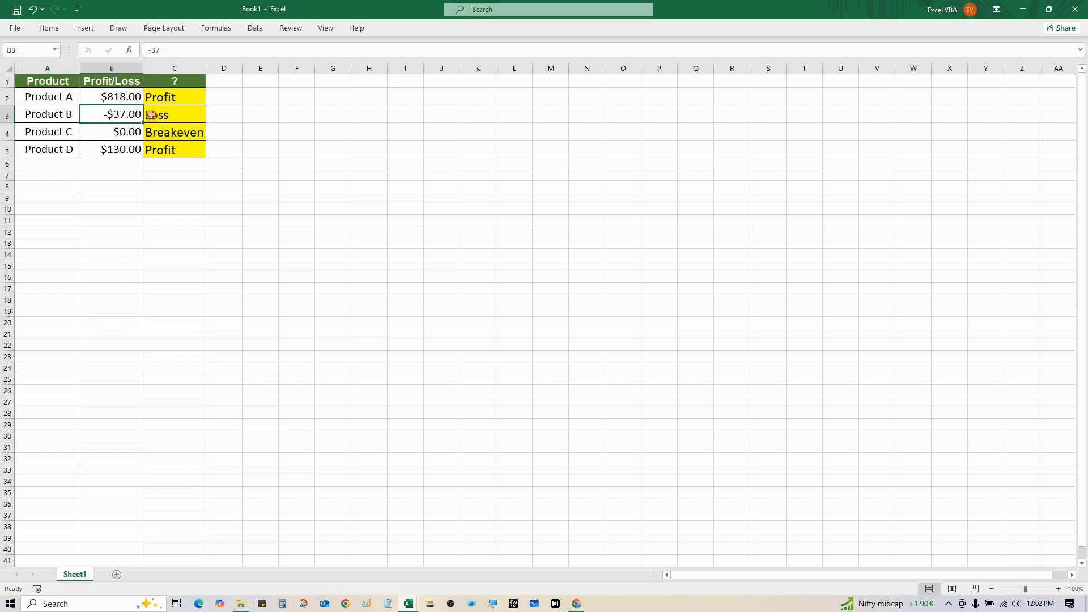
{"action": "left_click", "coordinate": [62, 99]}
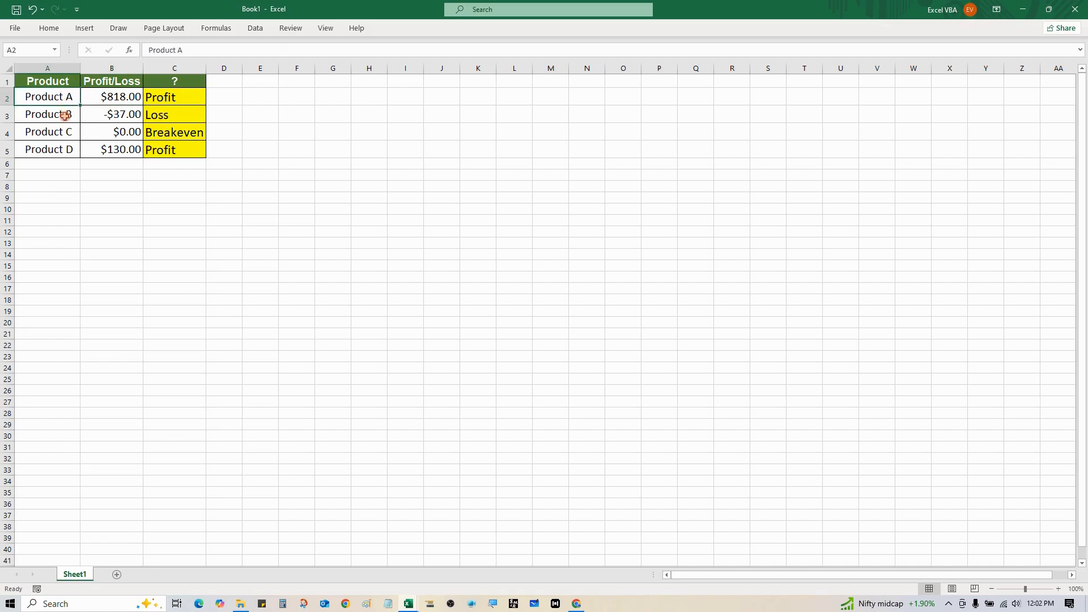
{"action": "left_click", "coordinate": [66, 151]}
{"action": "left_click", "coordinate": [94, 97]}
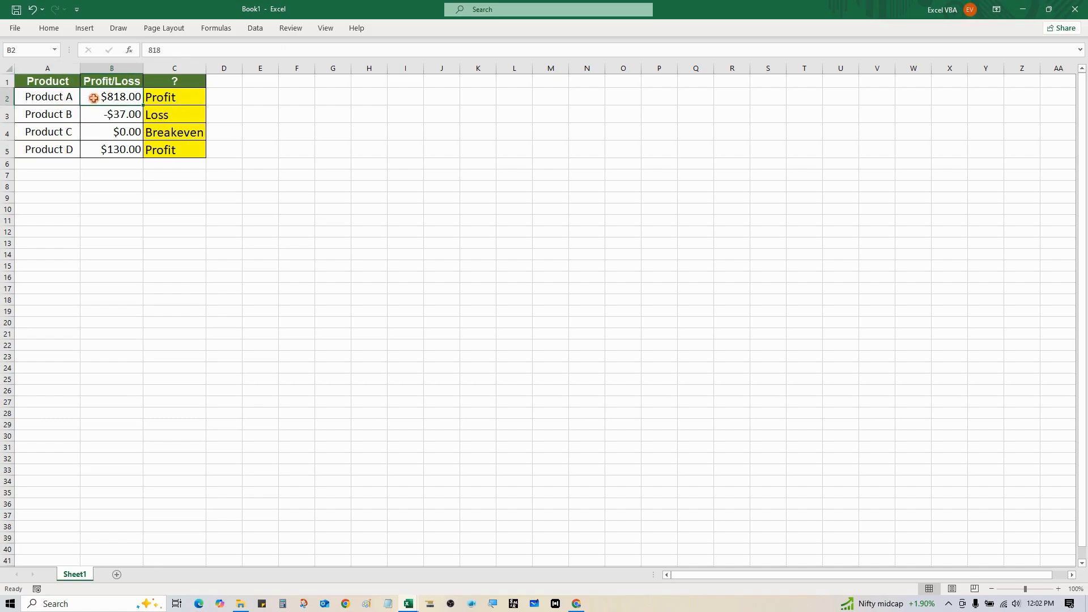
{"action": "left_click", "coordinate": [104, 152]}
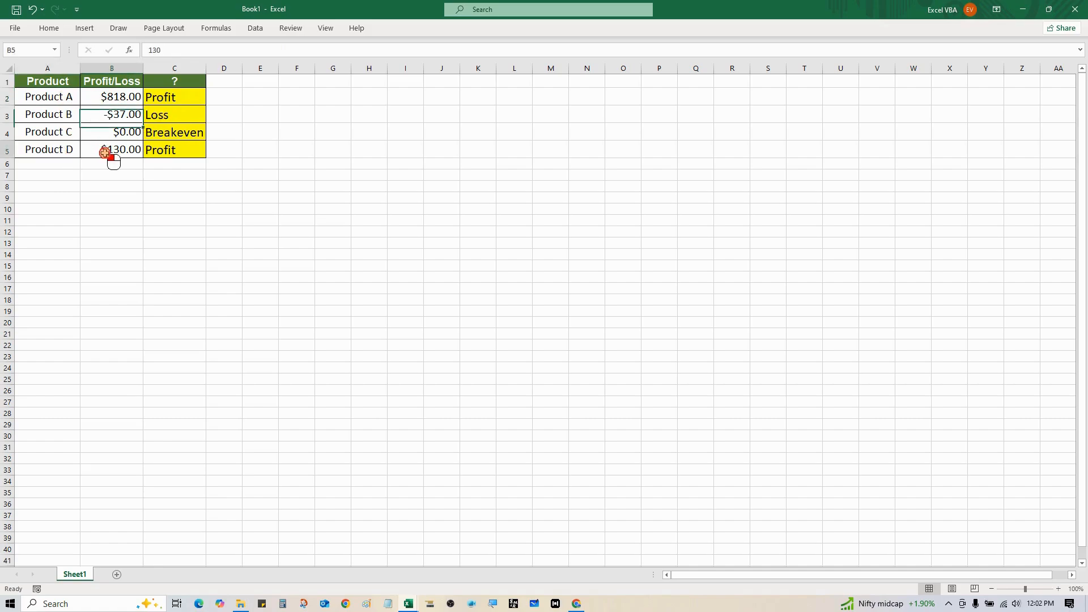
{"action": "left_click", "coordinate": [160, 97]}
{"action": "left_click", "coordinate": [160, 151]}
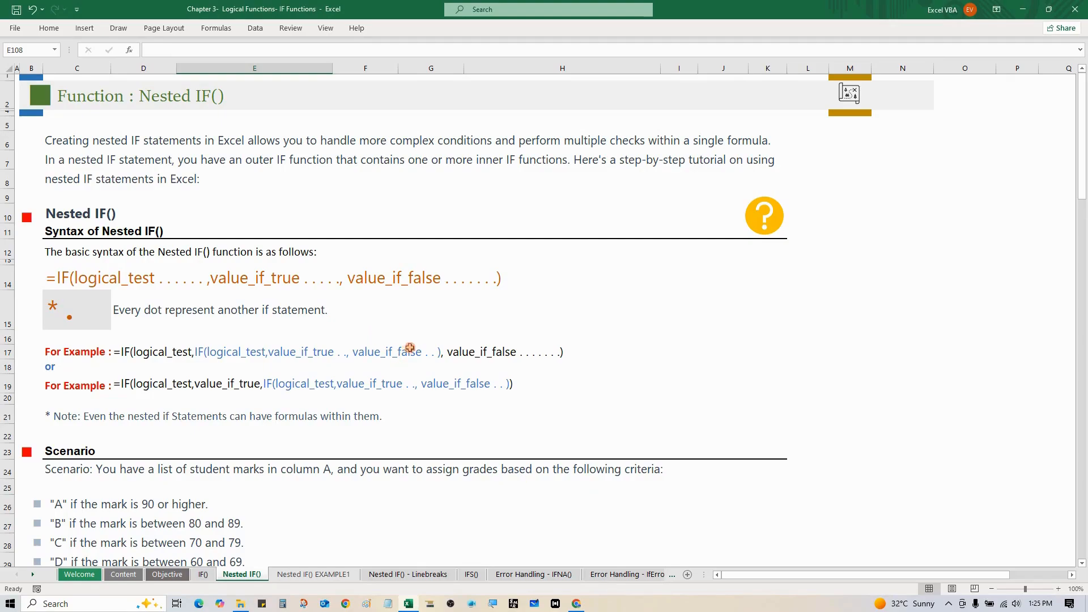
Step: Review the grade criteria for student marks in the Scenario section of the Nested IF() sheet
{"action": "scroll", "coordinate": [424, 351], "scroll_direction": "down", "scroll_amount": 3}
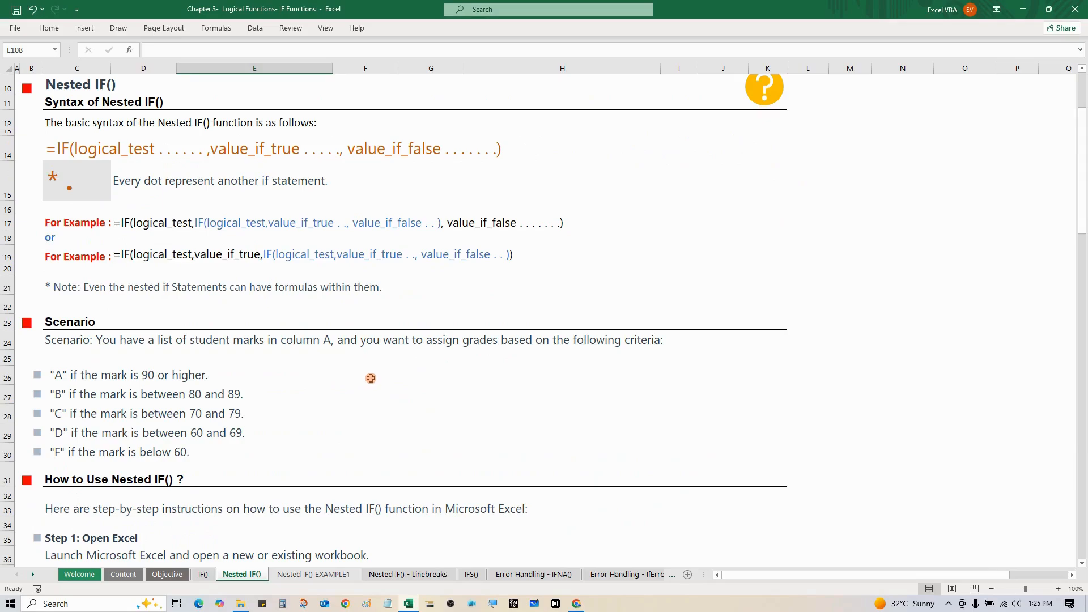
{"action": "scroll", "coordinate": [312, 362], "scroll_direction": "down", "scroll_amount": 1}
{"action": "left_click_drag", "start_coordinate": [43, 306], "coordinate": [235, 405]}
{"action": "left_click", "coordinate": [268, 396]}
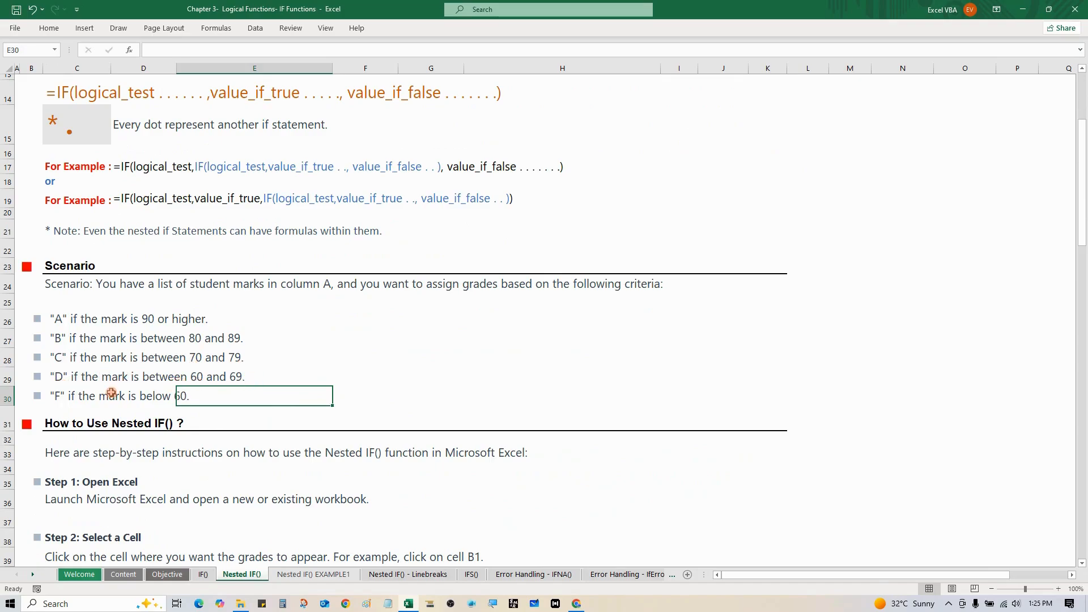
{"action": "left_click", "coordinate": [61, 403]}
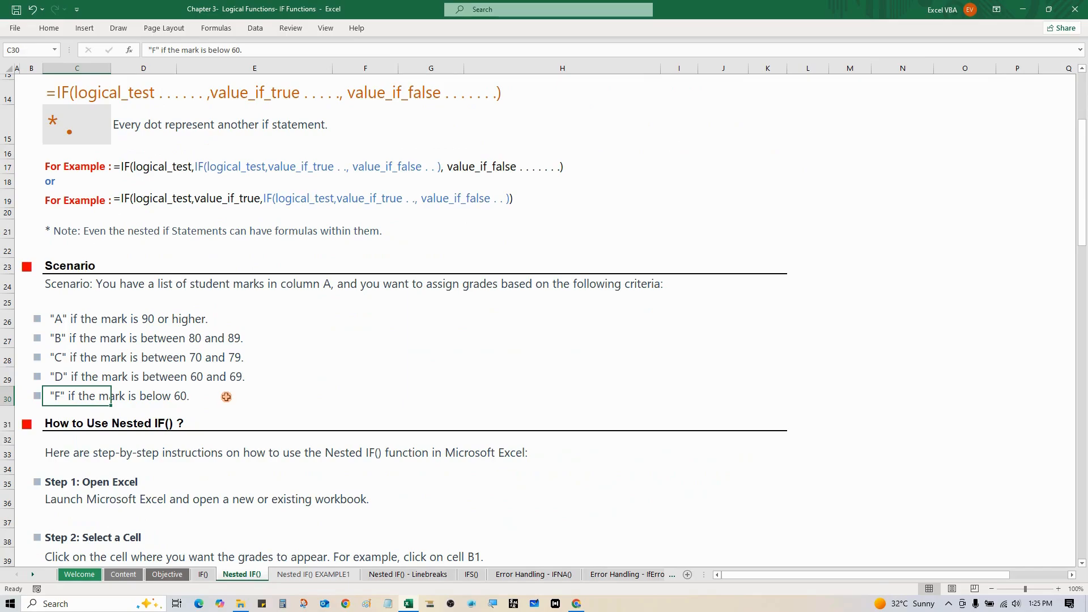
Step: Read through the How to Use Nested IF() instructions down to the Practical application section's student grade table
{"action": "scroll", "coordinate": [226, 400], "scroll_direction": "down", "scroll_amount": 2}
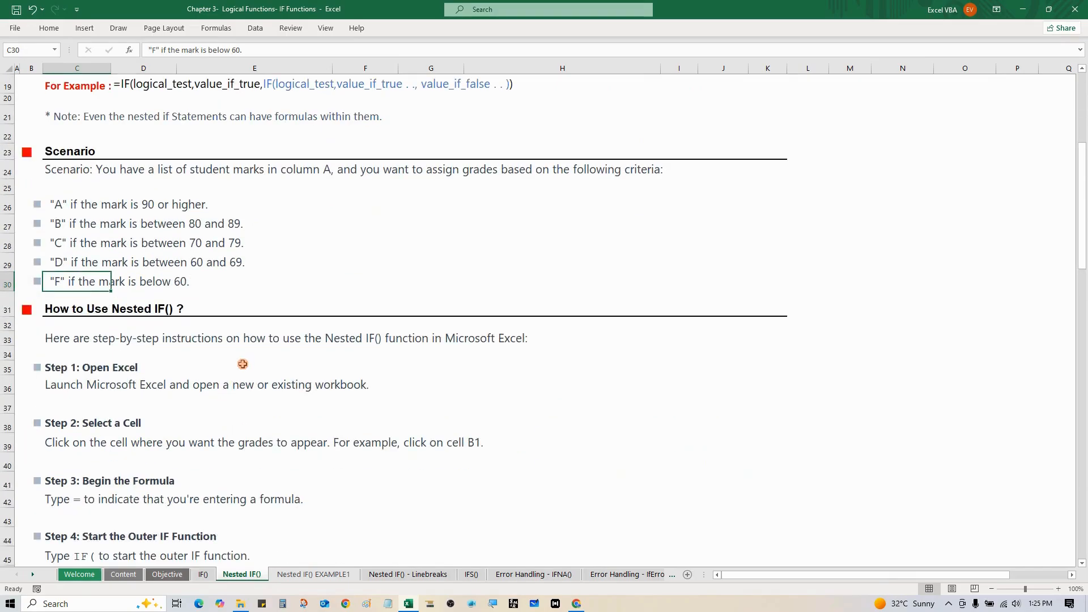
{"action": "scroll", "coordinate": [243, 364], "scroll_direction": "down", "scroll_amount": 2}
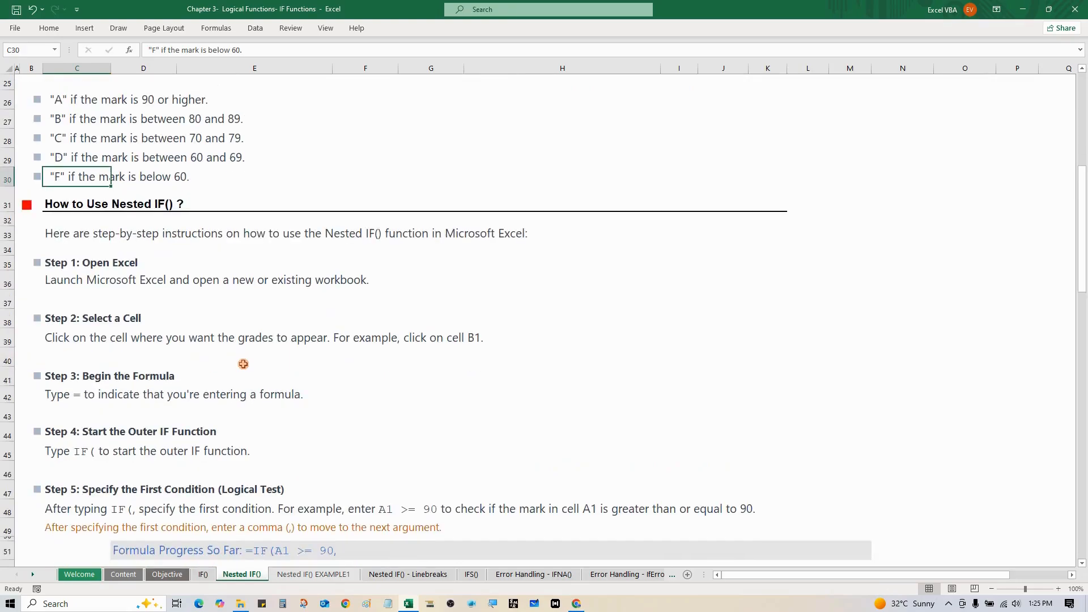
{"action": "scroll", "coordinate": [243, 364], "scroll_direction": "down", "scroll_amount": 5}
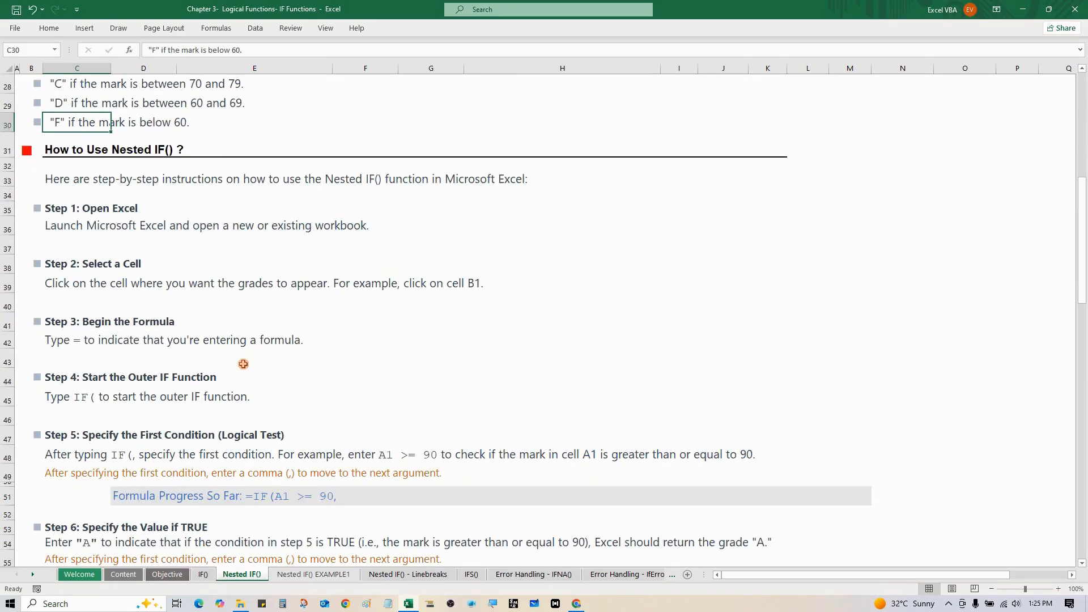
{"action": "scroll", "coordinate": [247, 359], "scroll_direction": "down", "scroll_amount": 10}
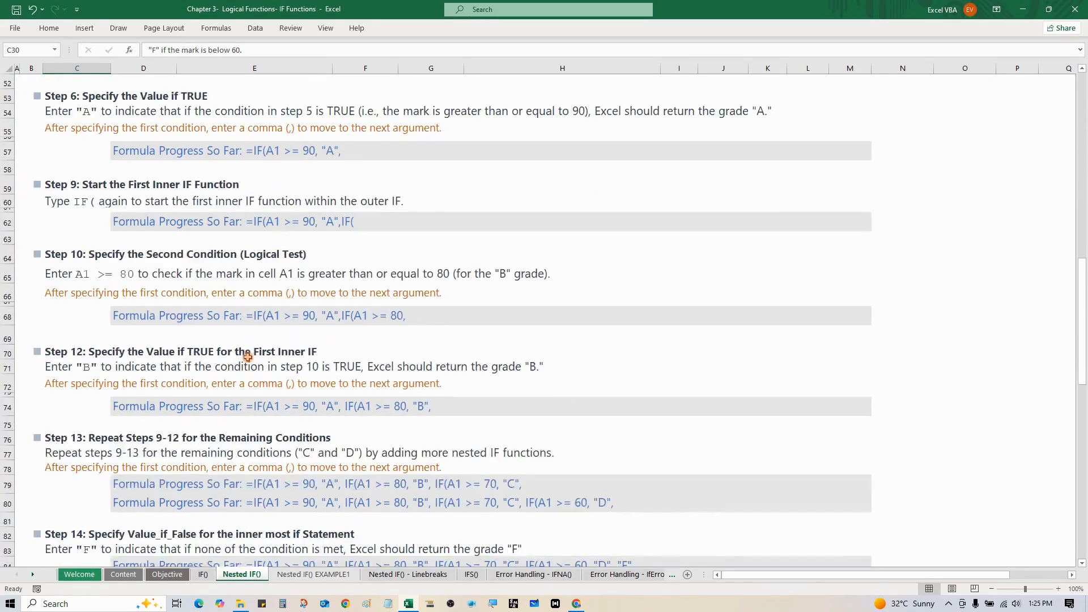
{"action": "scroll", "coordinate": [247, 357], "scroll_direction": "down", "scroll_amount": 2}
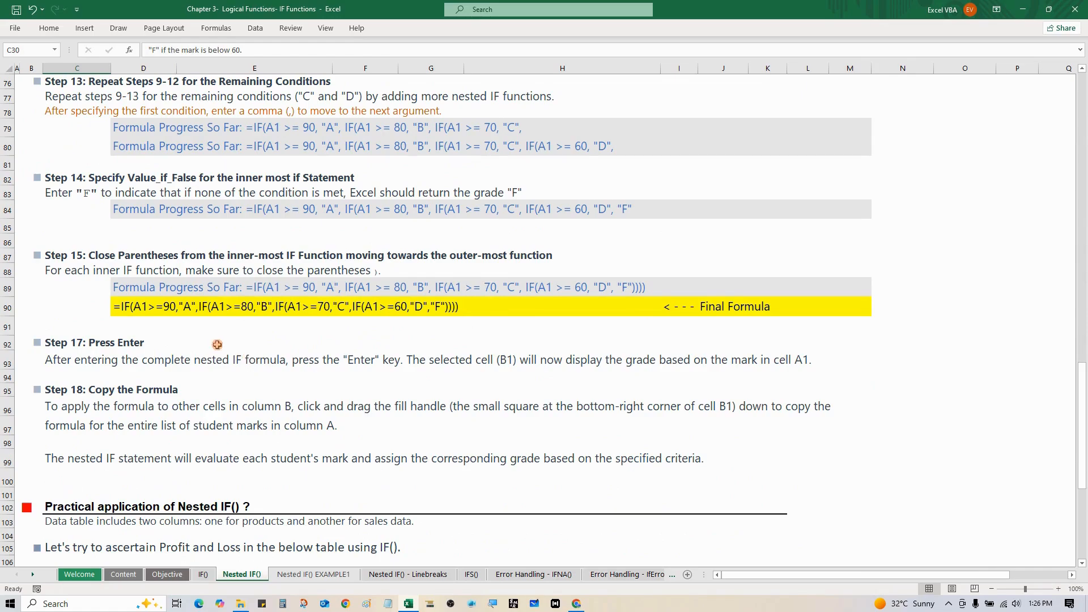
{"action": "scroll", "coordinate": [218, 328], "scroll_direction": "down", "scroll_amount": 2}
{"action": "scroll", "coordinate": [218, 328], "scroll_direction": "down", "scroll_amount": 2}
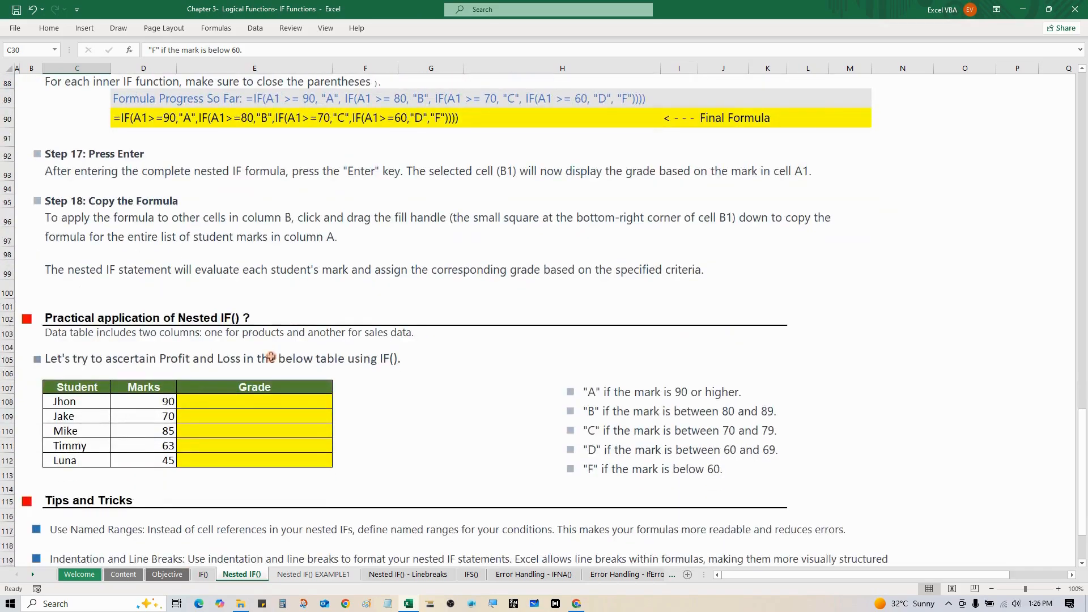
Step: Start an IF formula in E108 of the Grade column that tests D108>=90 and returns "A" when true
{"action": "left_click", "coordinate": [264, 400]}
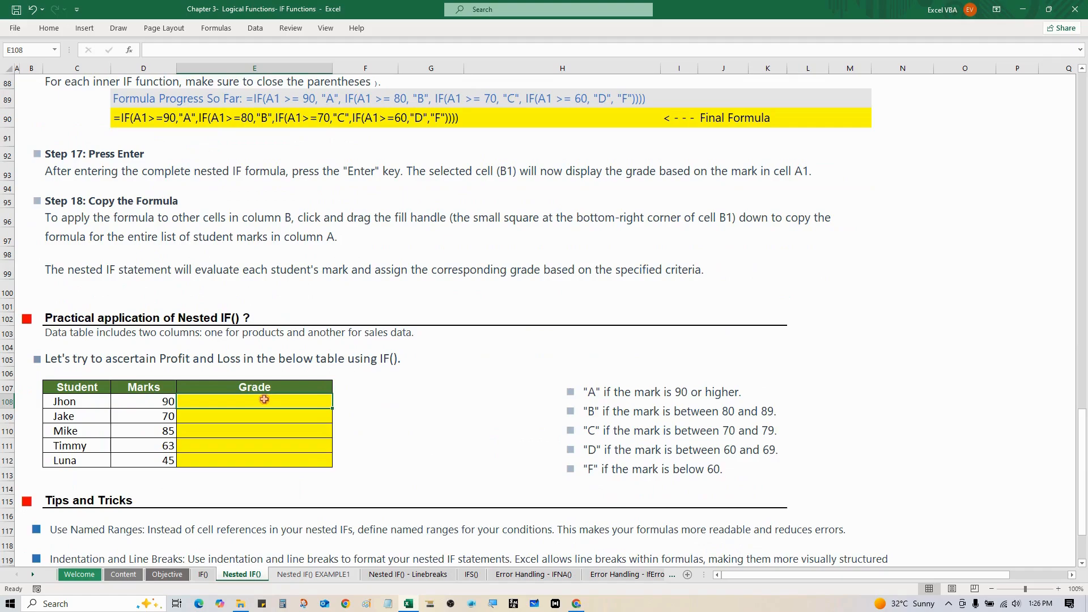
{"action": "type", "text": "=IF"}
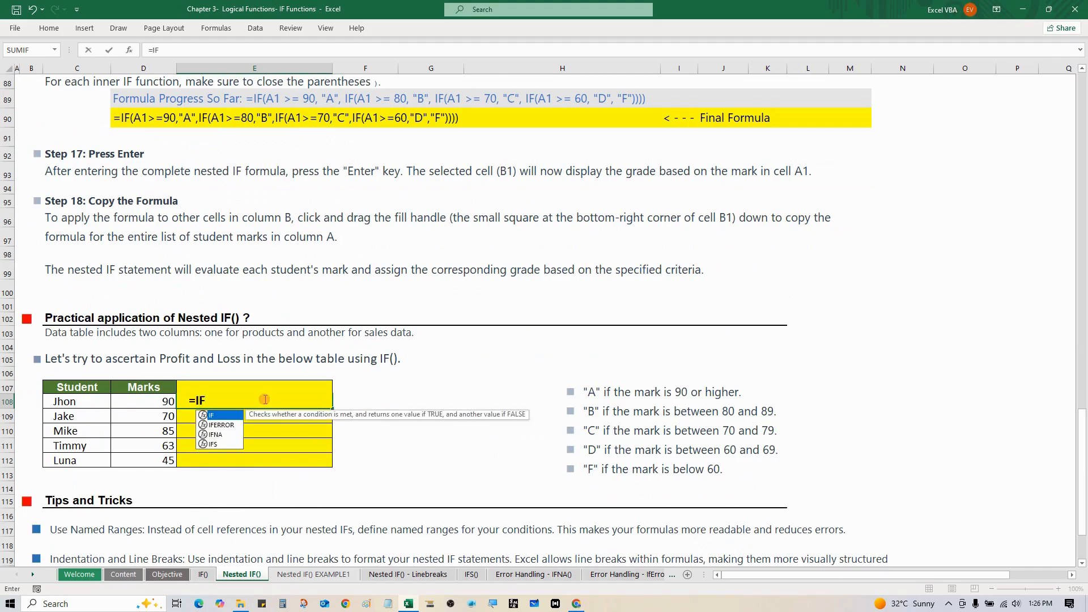
{"action": "type", "text": "("}
{"action": "key", "text": "Left"}
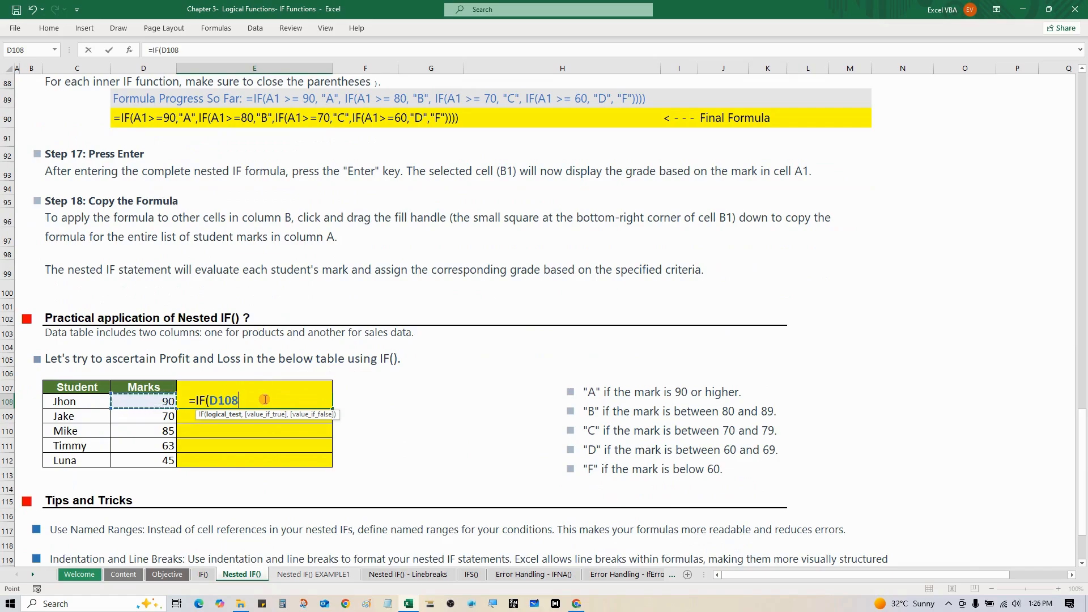
{"action": "type", "text": ">=90,"}
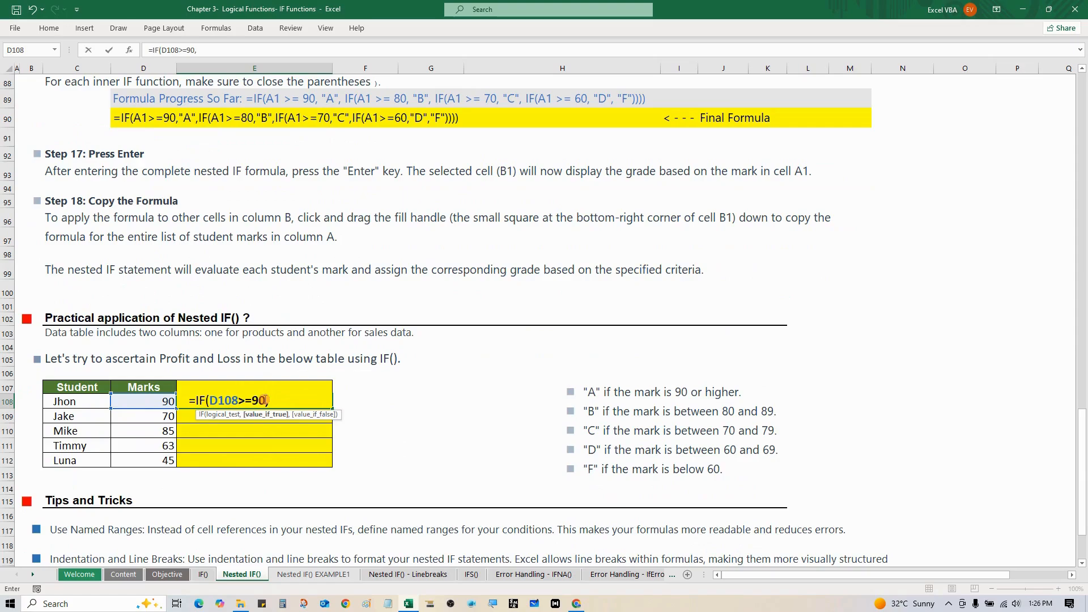
{"action": "type", "text": "\"\""}
{"action": "type", "text": "A"}
{"action": "type", "text": ","}
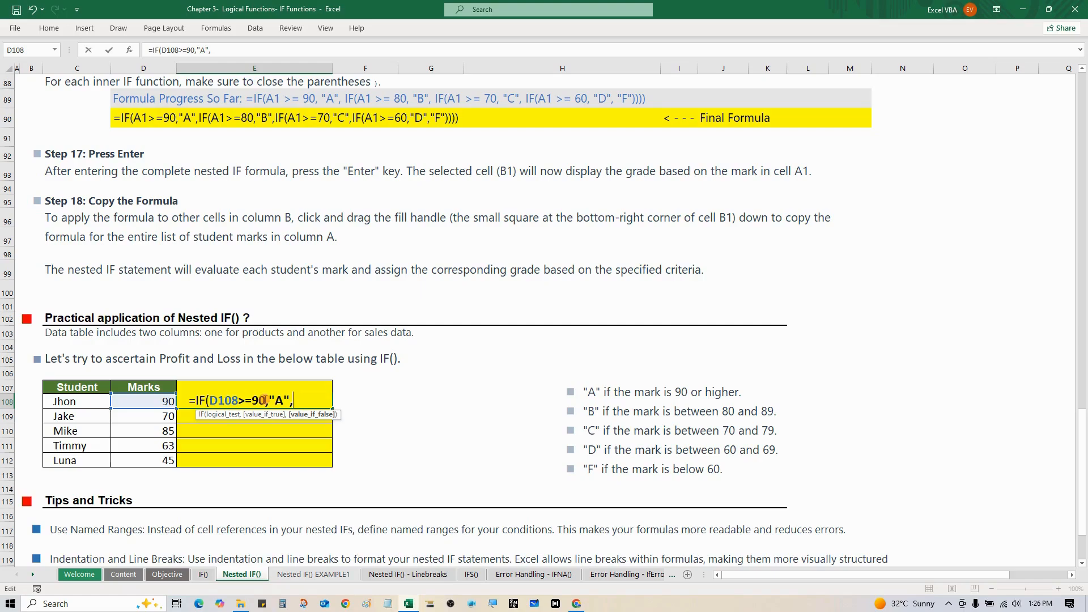
Step: Nest a second IF as the false value, testing D108>=80 and returning "B" when true
{"action": "type", "text": "IF("}
{"action": "key", "text": "Right"}
{"action": "key", "text": "F2"}
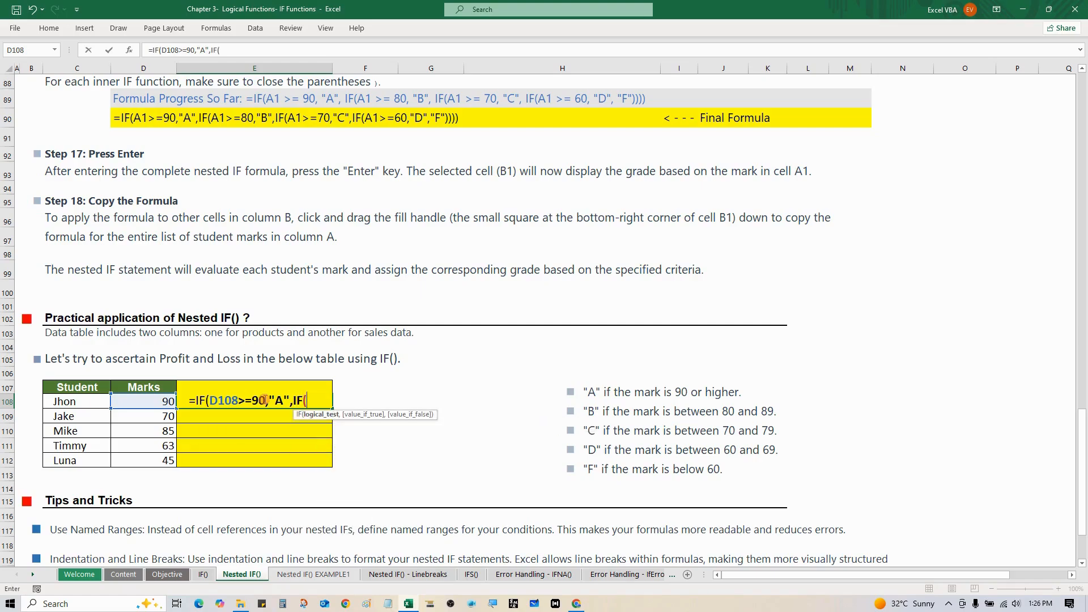
{"action": "key", "text": "Left"}
{"action": "key", "text": "Left"}
{"action": "key", "text": "Right"}
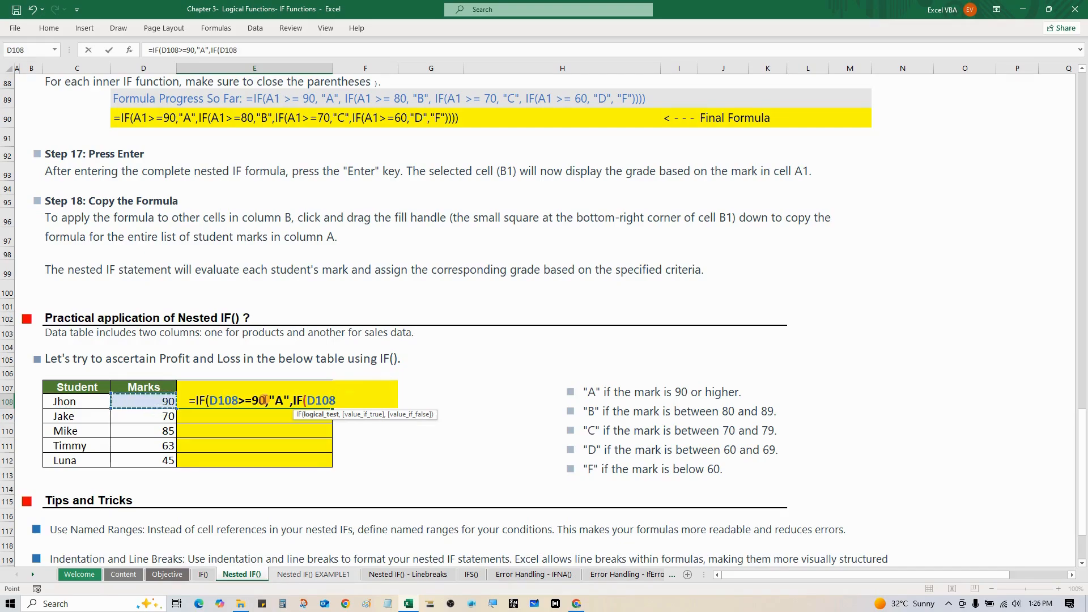
{"action": "type", "text": ">=80,"}
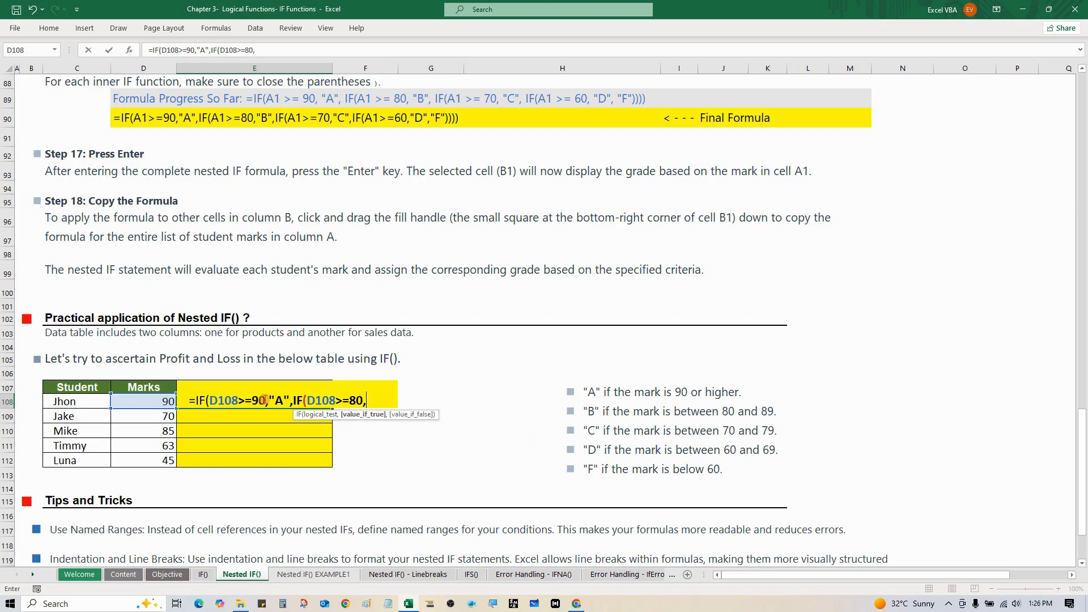
{"action": "type", "text": "\"\""}
{"action": "key", "text": "F2"}
{"action": "type", "text": "b"}
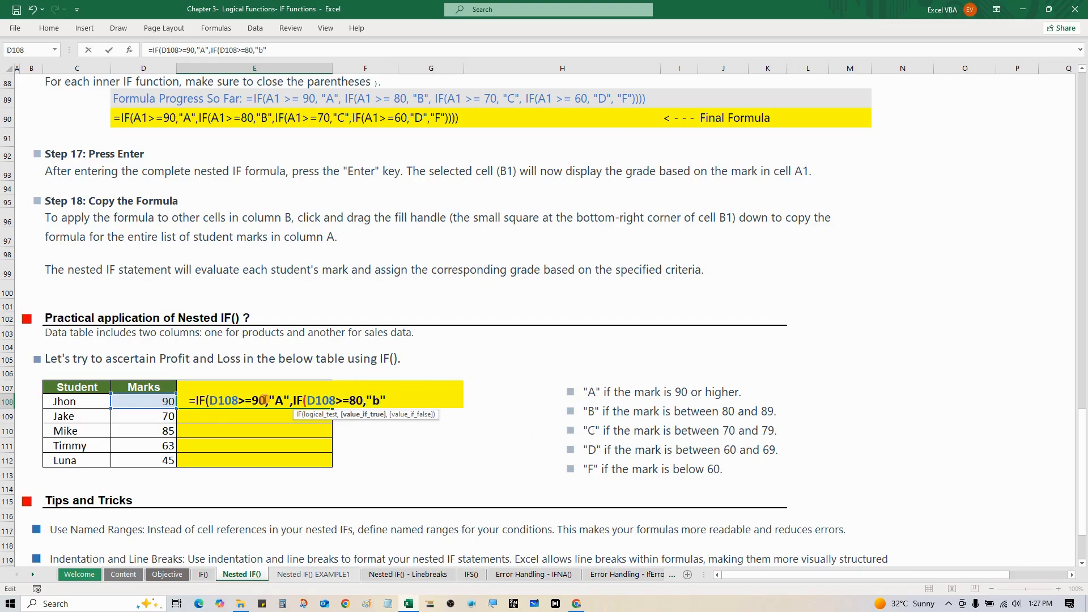
{"action": "key", "text": "BackSpace"}
{"action": "type", "text": "B\","}
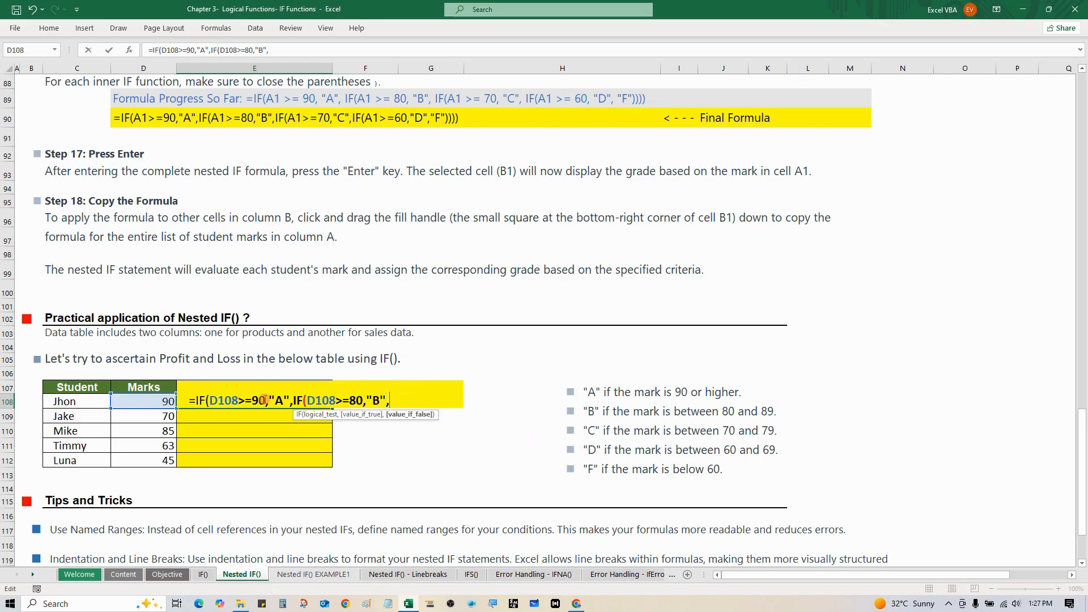
Step: Nest a third IF as the next false value, testing D108>=70 and returning "C" when true
{"action": "type", "text": "IF("}
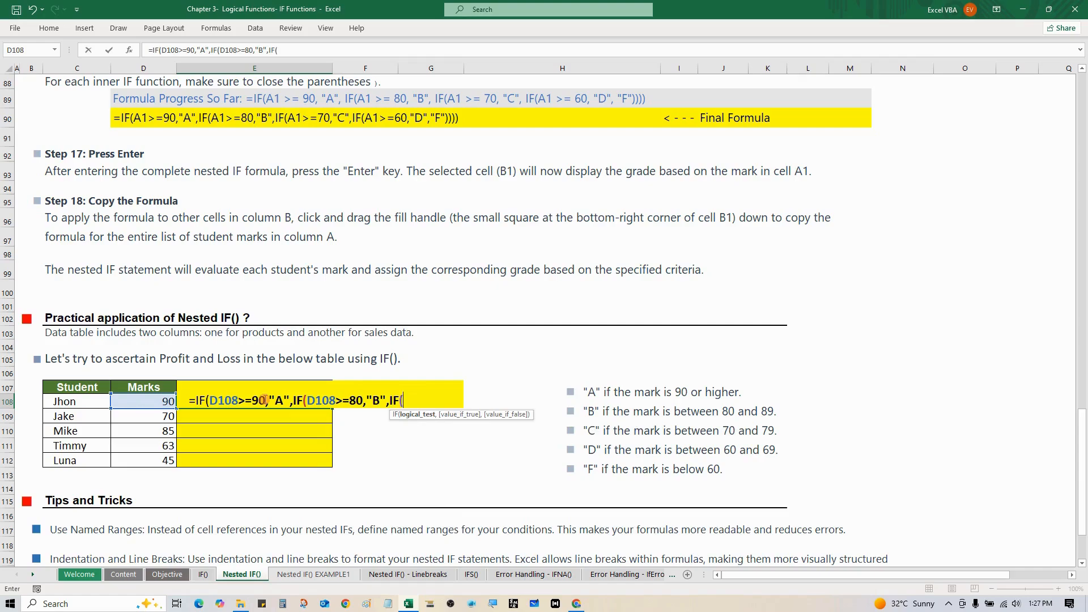
{"action": "key", "text": "Left"}
{"action": "type", "text": ">"}
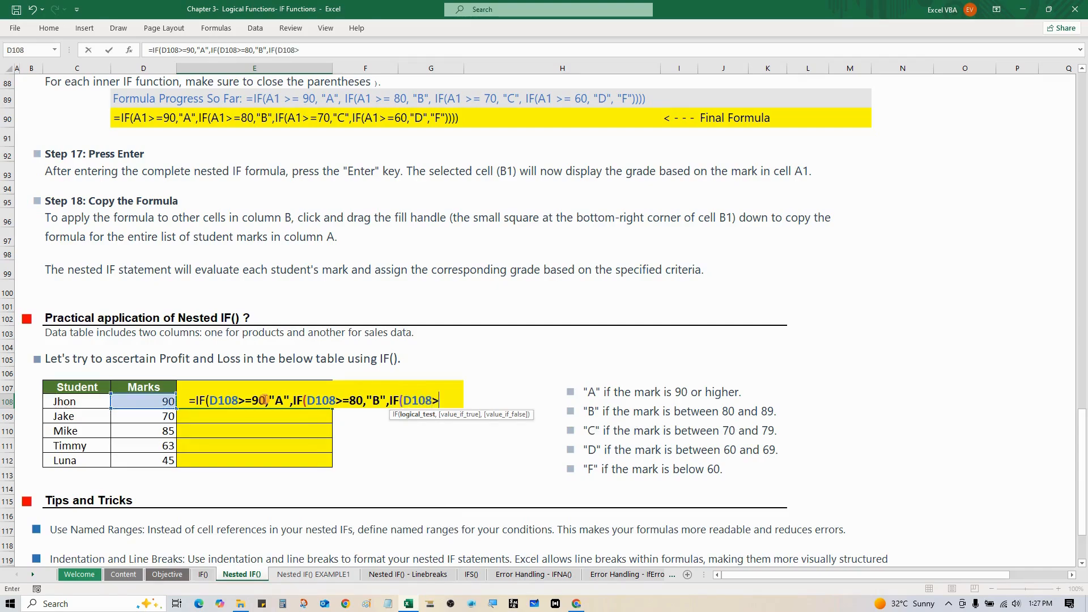
{"action": "type", "text": "="}
{"action": "type", "text": "70,"}
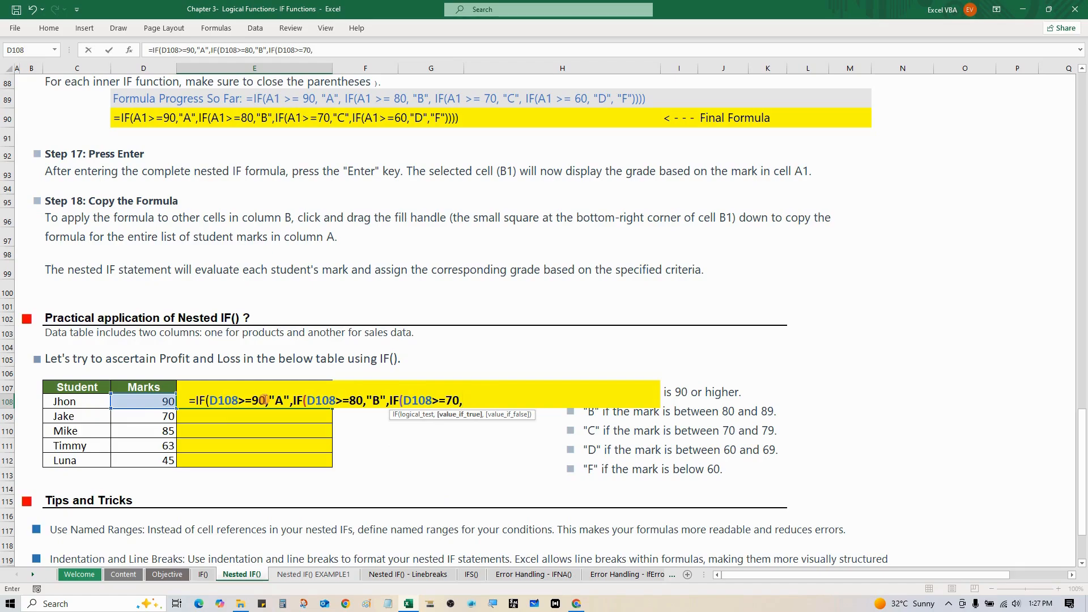
{"action": "key", "text": "F2"}
{"action": "type", "text": "\"\"C"}
{"action": "key", "text": "Right"}
Step: Nest a fourth IF testing D108>=60 with "D" as its true value and empty quotes for its false value
{"action": "type", "text": ",IF"}
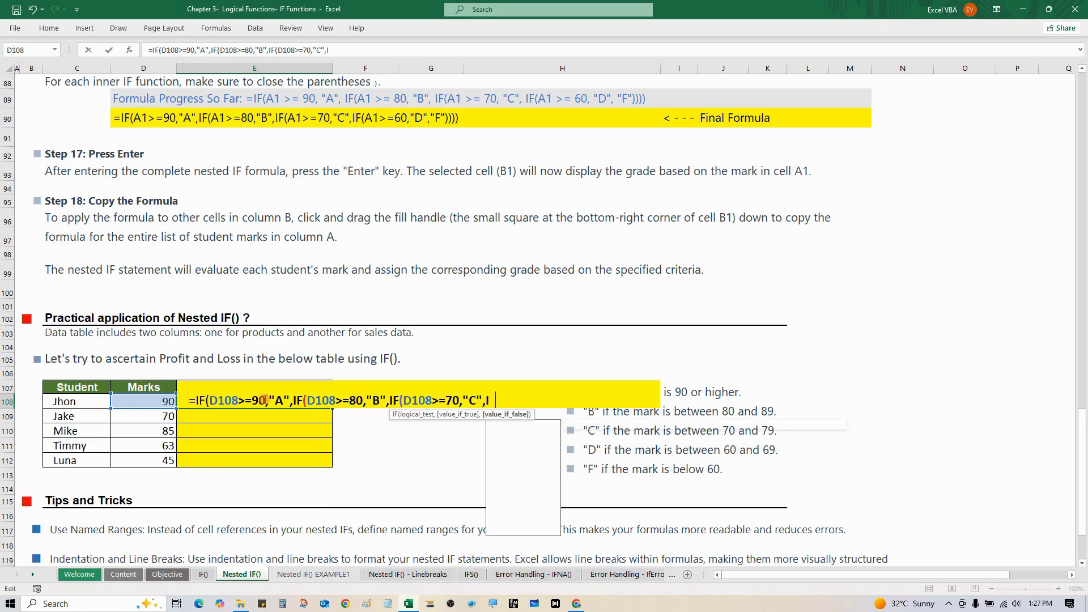
{"action": "type", "text": "("}
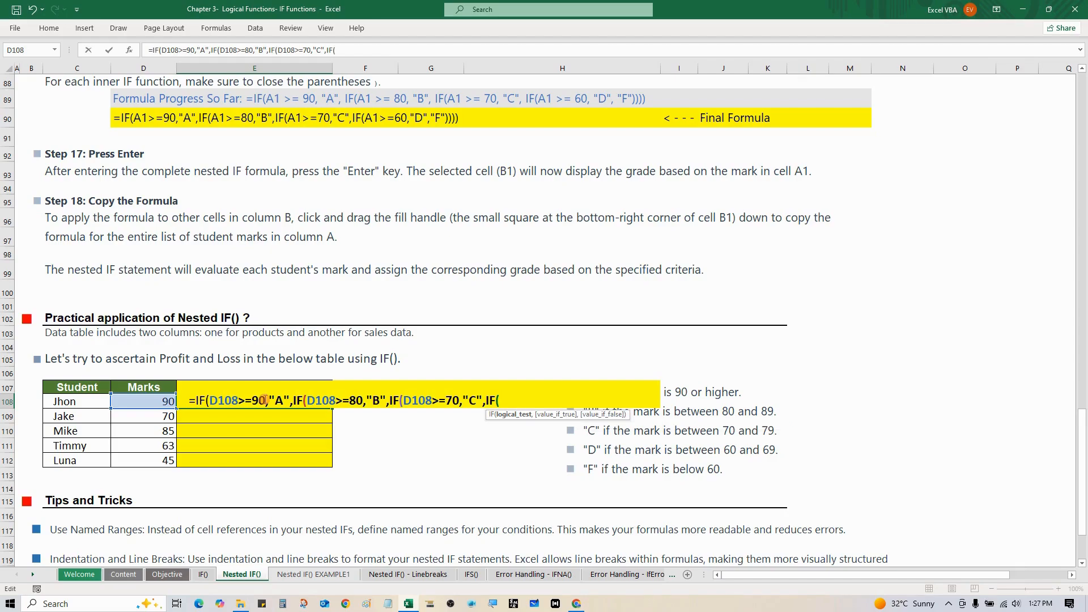
{"action": "key", "text": "Left"}
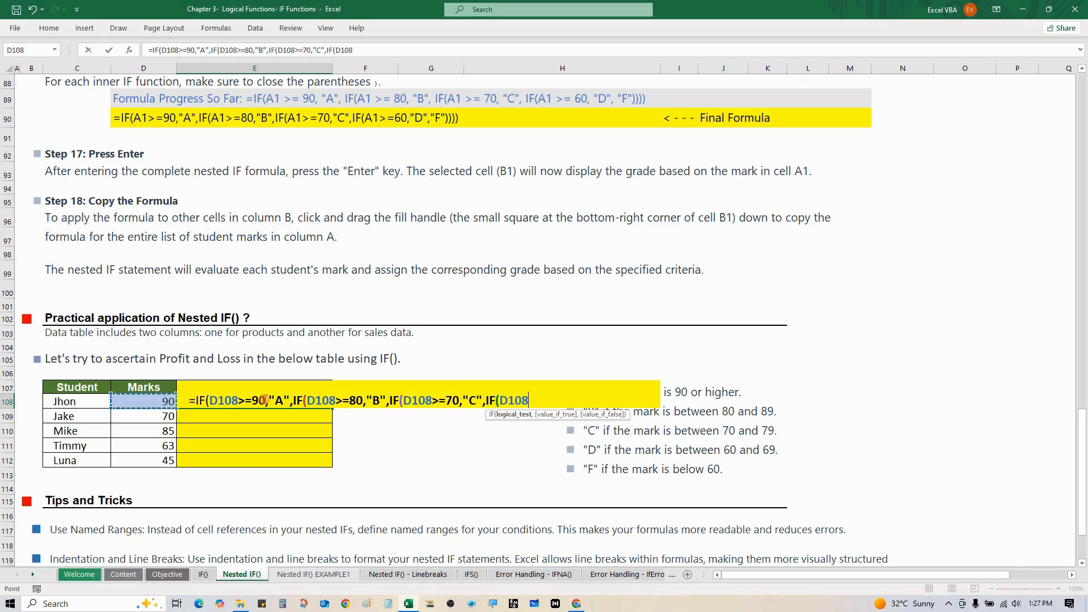
{"action": "type", "text": ">=60,\"\""}
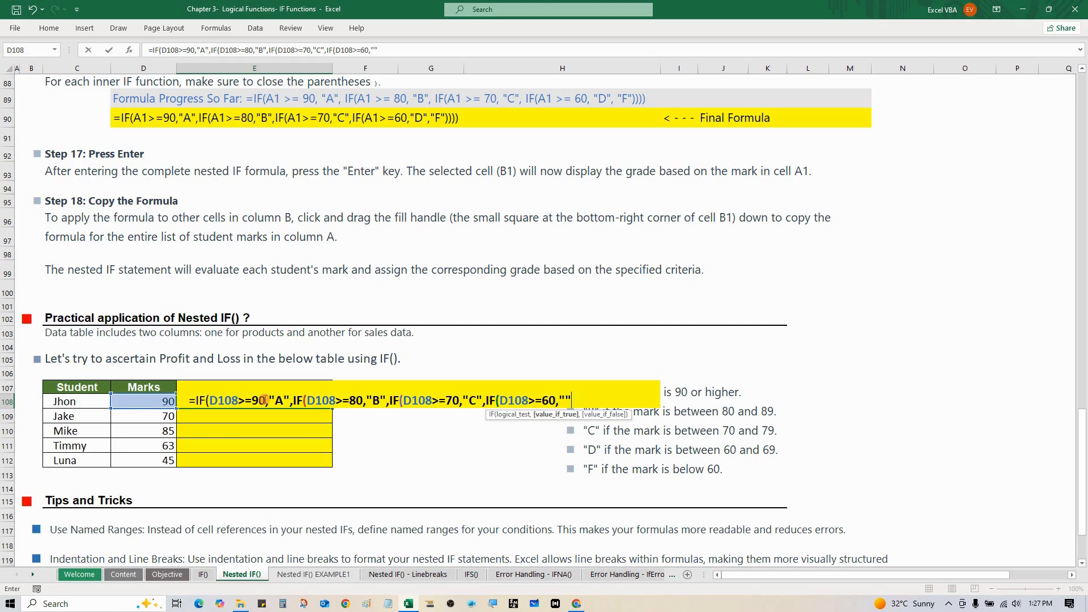
{"action": "key", "text": "BackSpace"}
{"action": "type", "text": "d\""}
{"action": "key", "text": "BackSpace"}
{"action": "type", "text": "d"}
{"action": "key", "text": "BackSpace"}
{"action": "type", "text": "D\",\"\""}
{"action": "key", "text": "Return"}
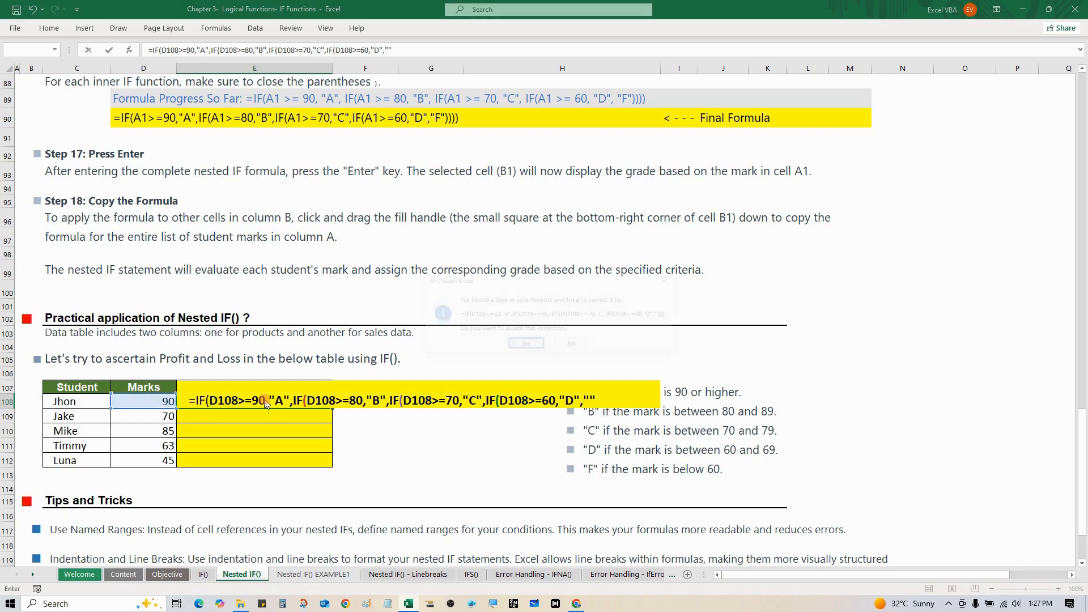
{"action": "key", "text": "Return"}
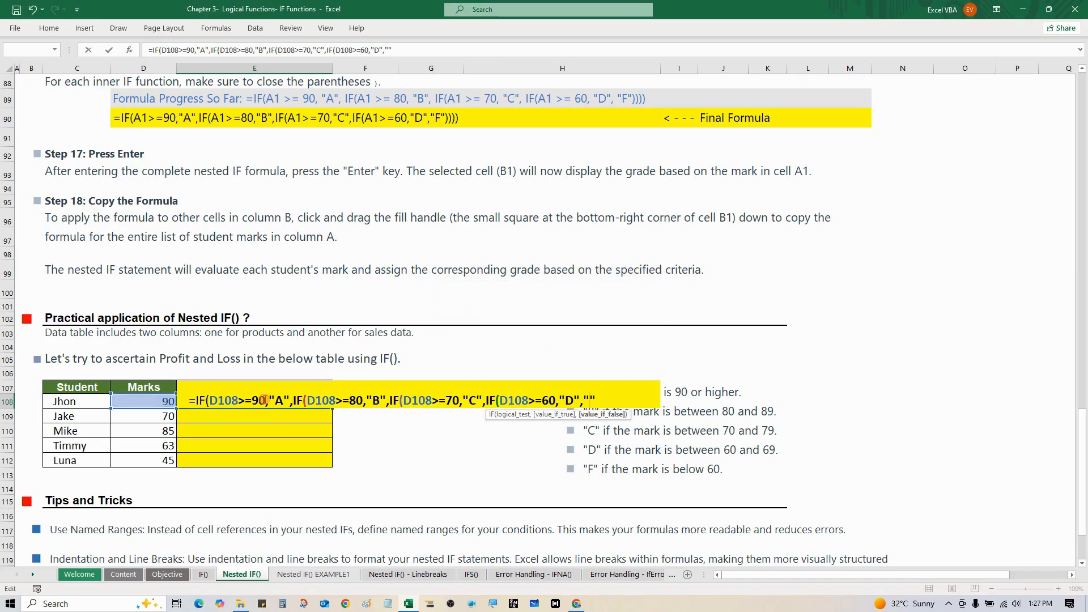
Step: Fill in "f" as the innermost false value, close all four IF functions and commit the formula in E108
{"action": "key", "text": "Left"}
{"action": "type", "text": "f\")"}
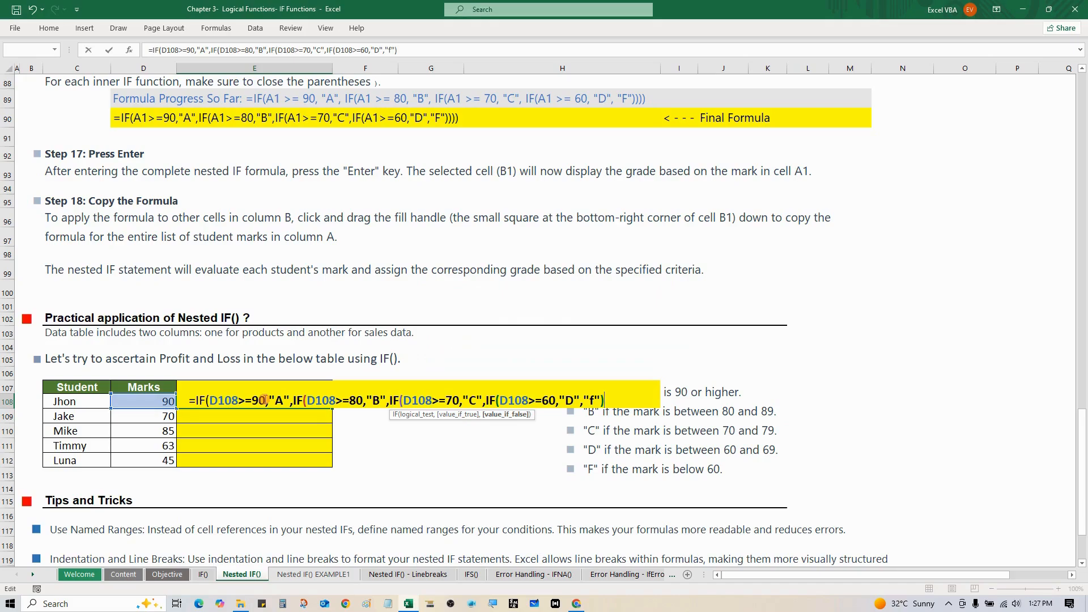
{"action": "type", "text": ")))"}
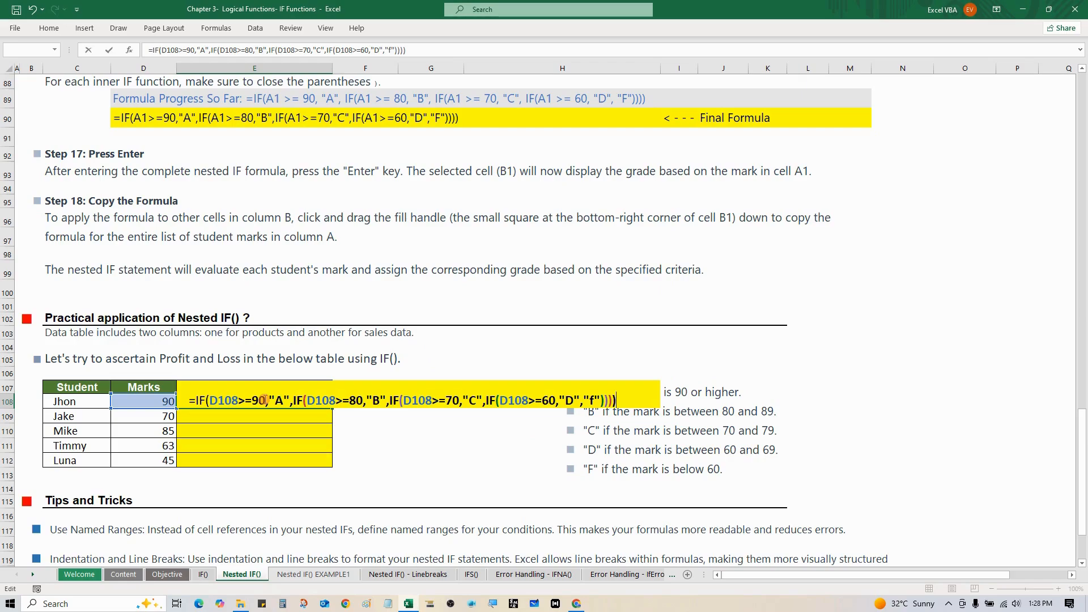
{"action": "key", "text": "Return"}
{"action": "key", "text": "ctrl+v"}
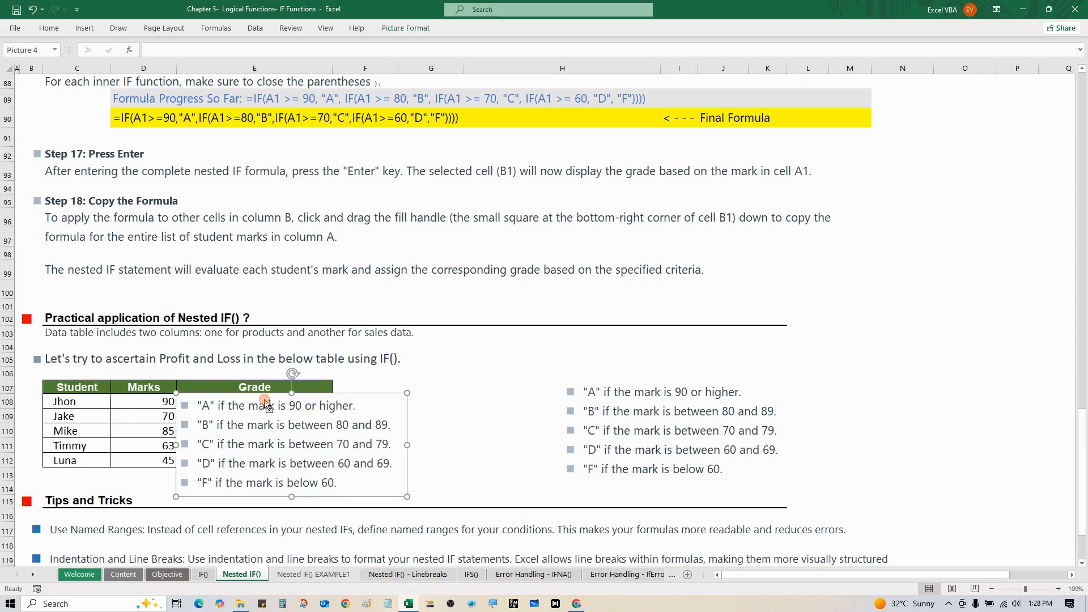
{"action": "key", "text": "Escape"}
{"action": "key", "text": "ctrl+z"}
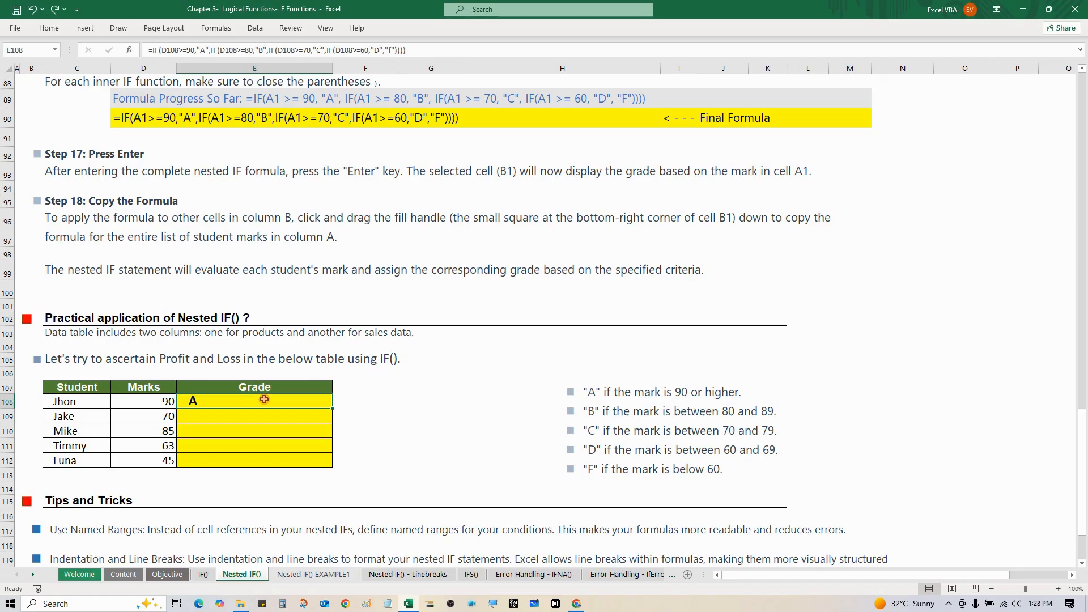
Step: Copy the nested IF from E108 and paste only the formula into E109:E112 for the remaining students
{"action": "key", "text": "ctrl+c"}
{"action": "key", "text": "Left"}
{"action": "key", "text": "ctrl+Down"}
{"action": "key", "text": "Right"}
{"action": "key", "text": "ctrl+shift+Up"}
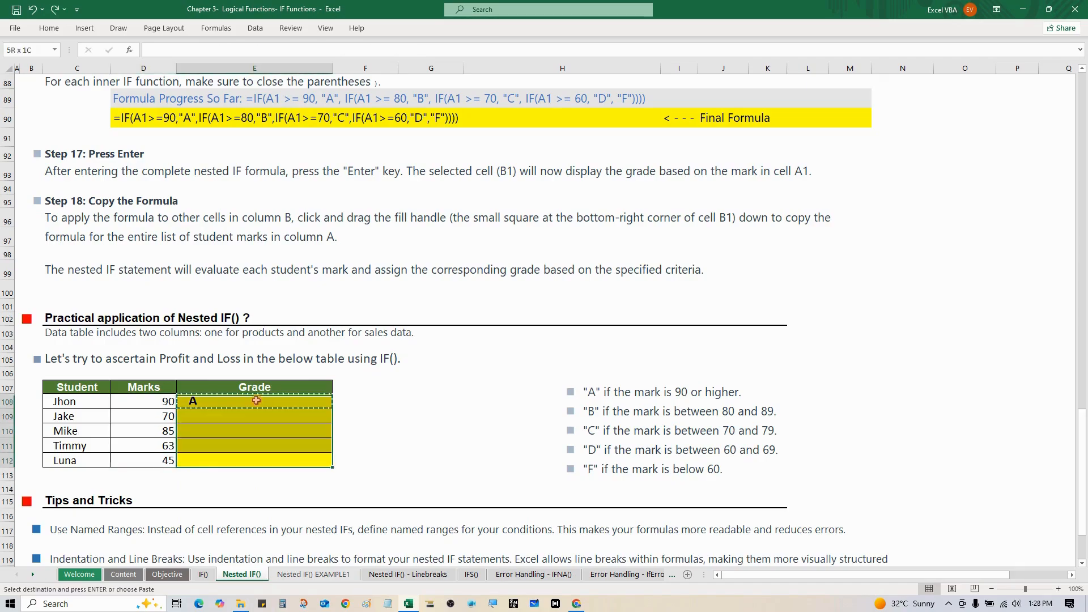
{"action": "key", "text": "ctrl+alt+v"}
{"action": "key", "text": "f"}
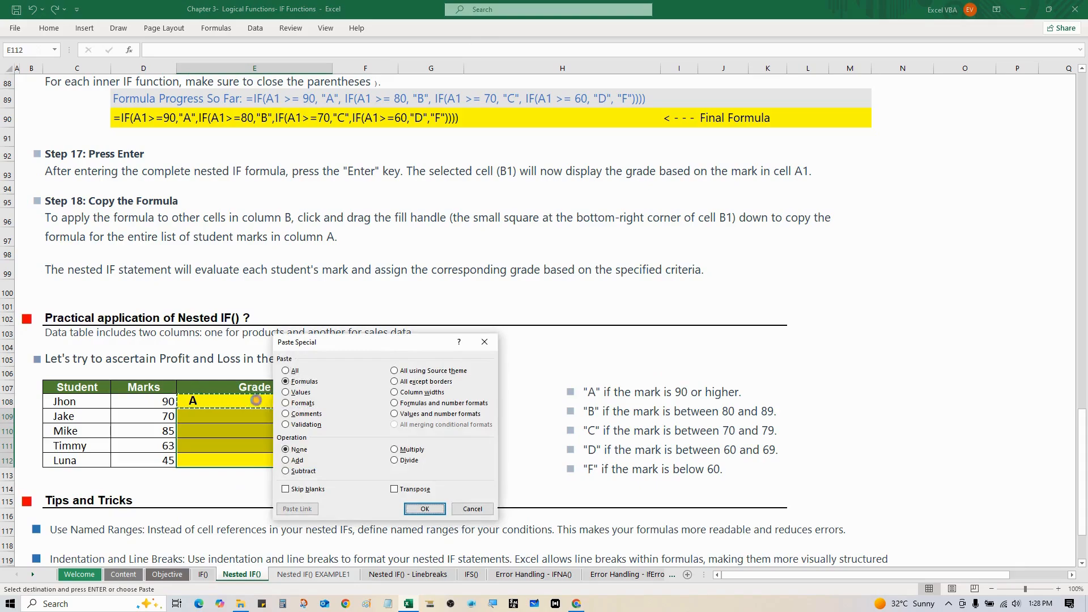
{"action": "key", "text": "Return"}
Step: Check each student's grade in the Grade column against the mark in column D and the listed criteria
{"action": "key", "text": "Up"}
{"action": "key", "text": "Up"}
{"action": "key", "text": "Up"}
{"action": "key", "text": "Up"}
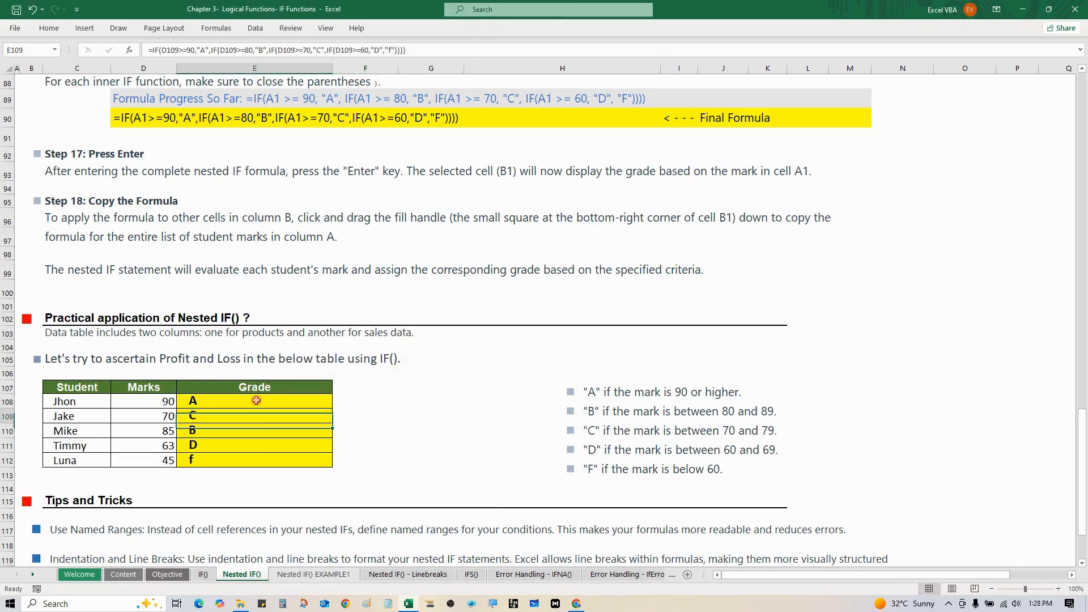
{"action": "key", "text": "Left"}
{"action": "key", "text": "Right"}
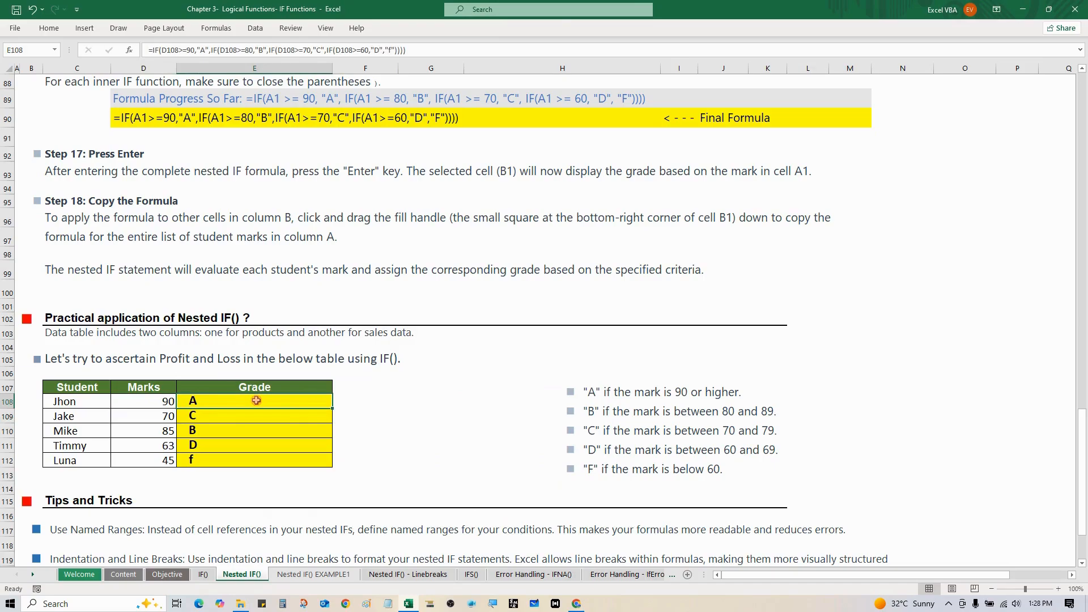
{"action": "key", "text": "Down"}
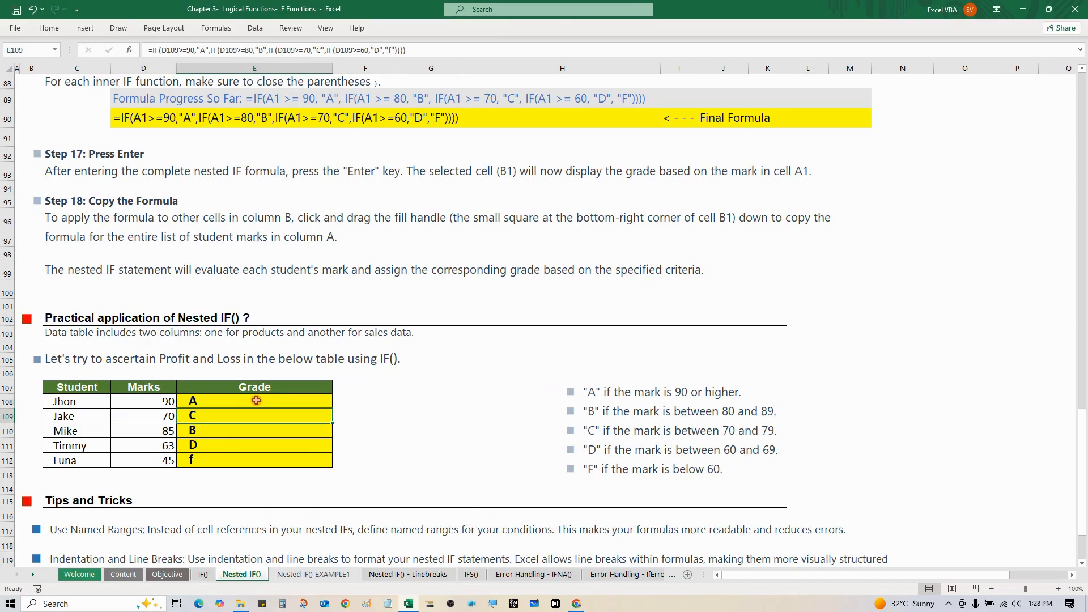
{"action": "key", "text": "Left"}
{"action": "key", "text": "Right"}
{"action": "key", "text": "Down"}
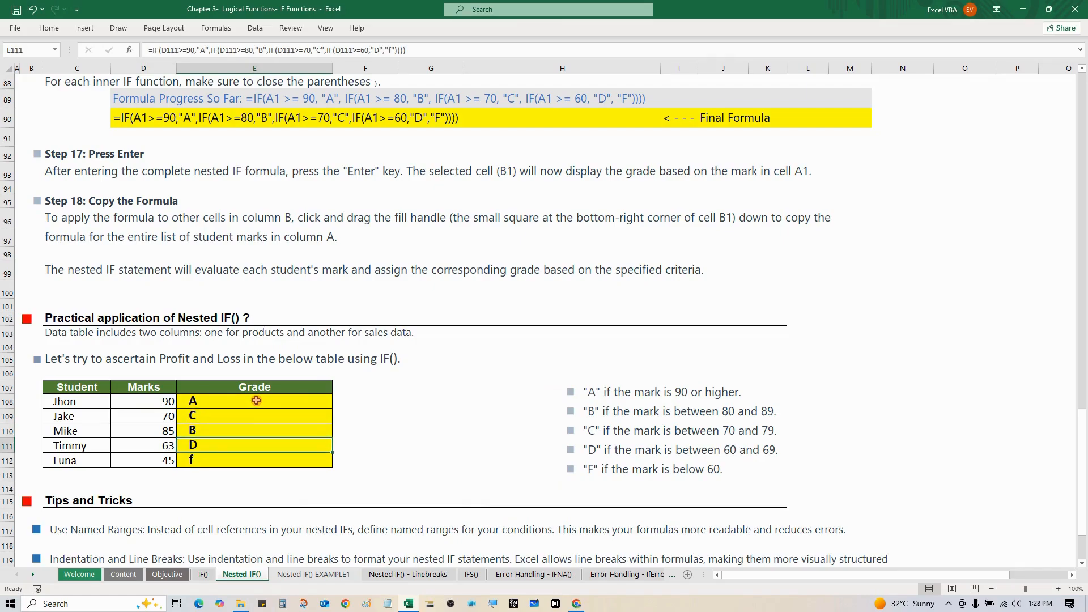
Step: Compare the grades in E110:E112 with the marks beside them in column D, row by row
{"action": "key", "text": "Left"}
{"action": "key", "text": "Right"}
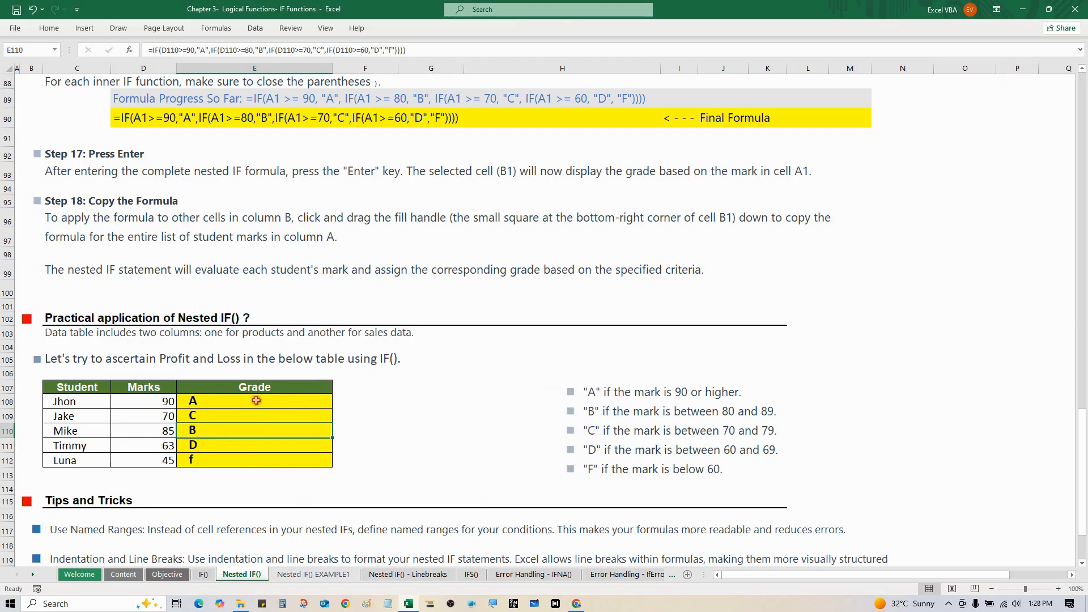
{"action": "key", "text": "Left"}
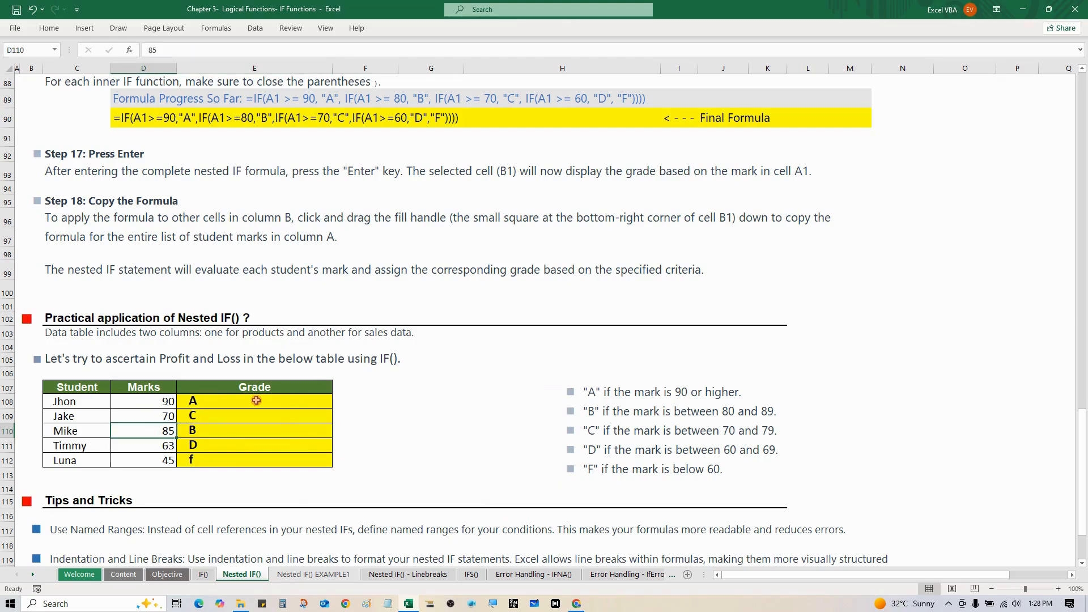
{"action": "key", "text": "Right"}
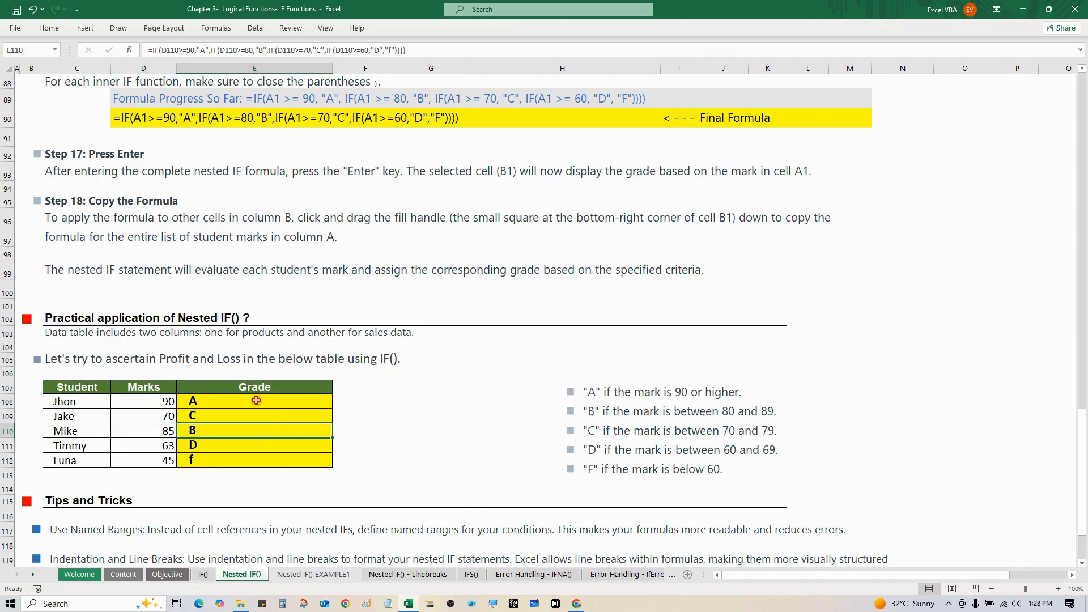
{"action": "key", "text": "Down"}
{"action": "key", "text": "Left"}
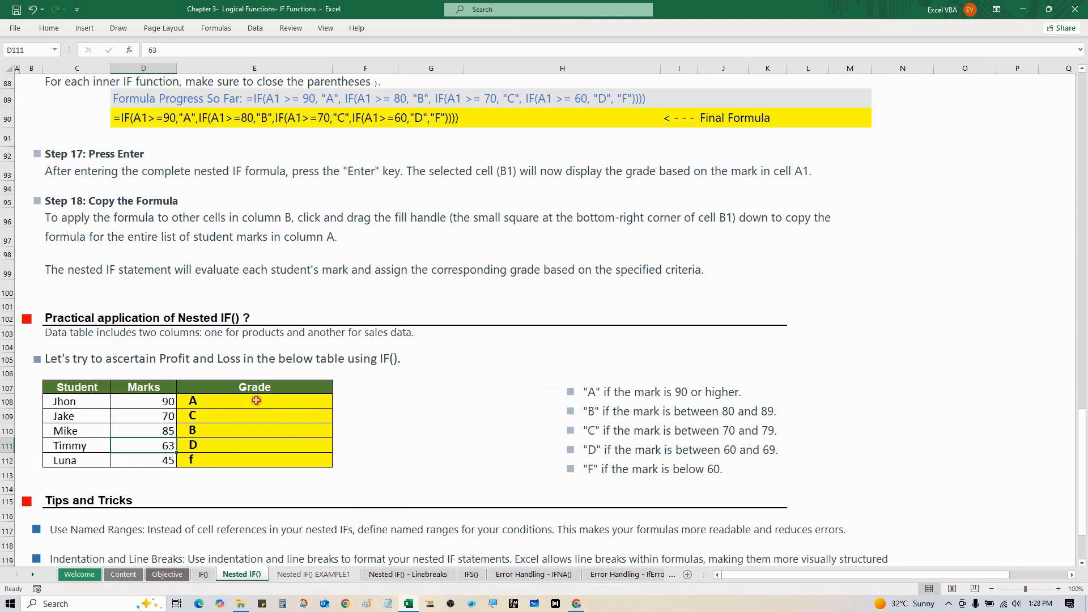
{"action": "key", "text": "Right"}
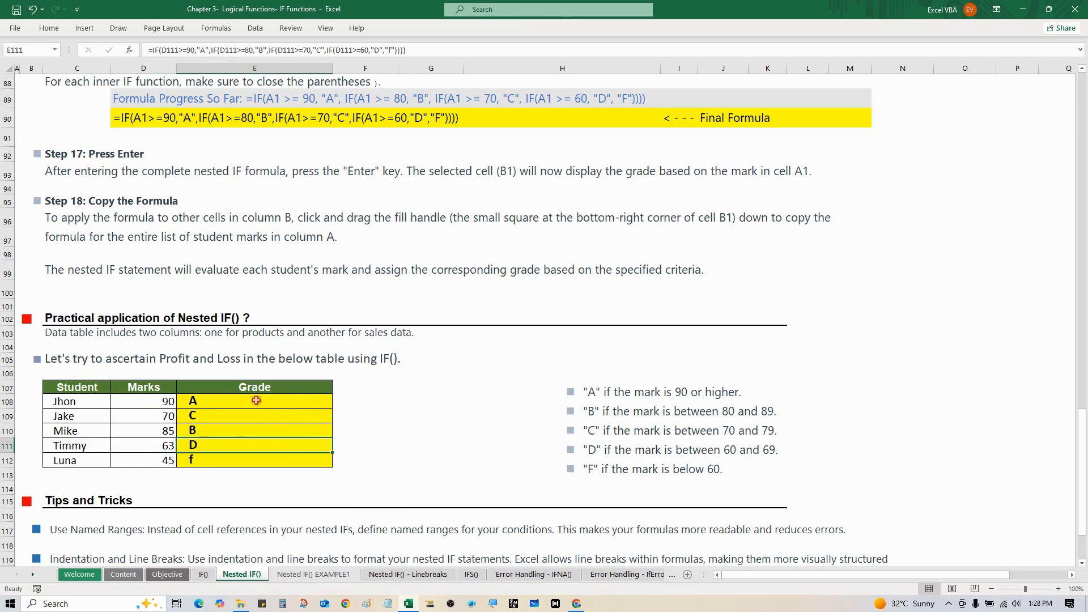
{"action": "key", "text": "Down"}
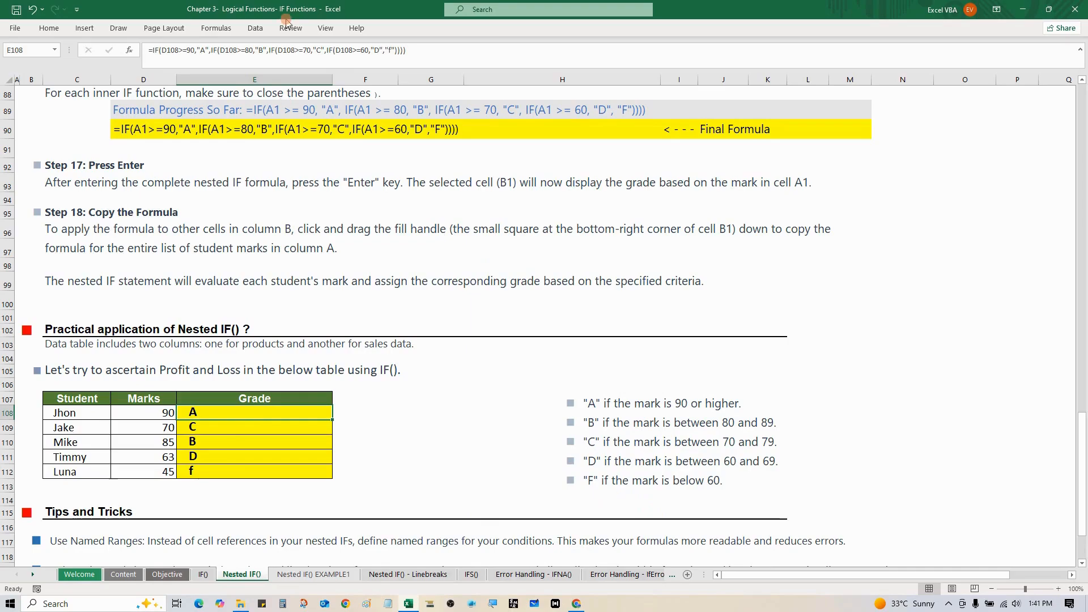
Step: Examine the outer IF in E108's formula: its logical test, its value if true and where its value if false begins
{"action": "left_click", "coordinate": [433, 52]}
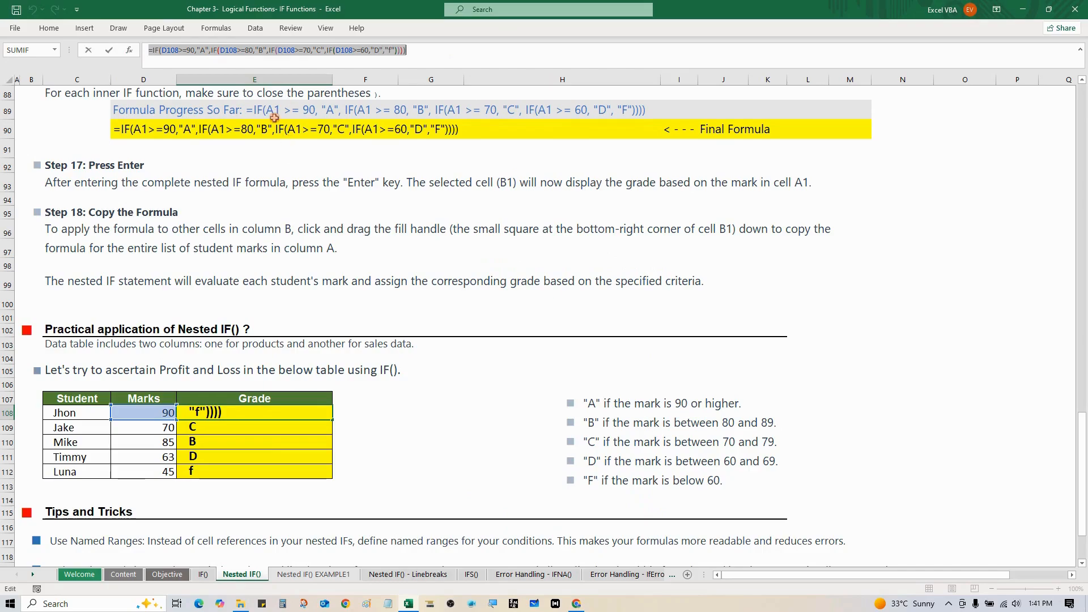
{"action": "key", "text": "Escape"}
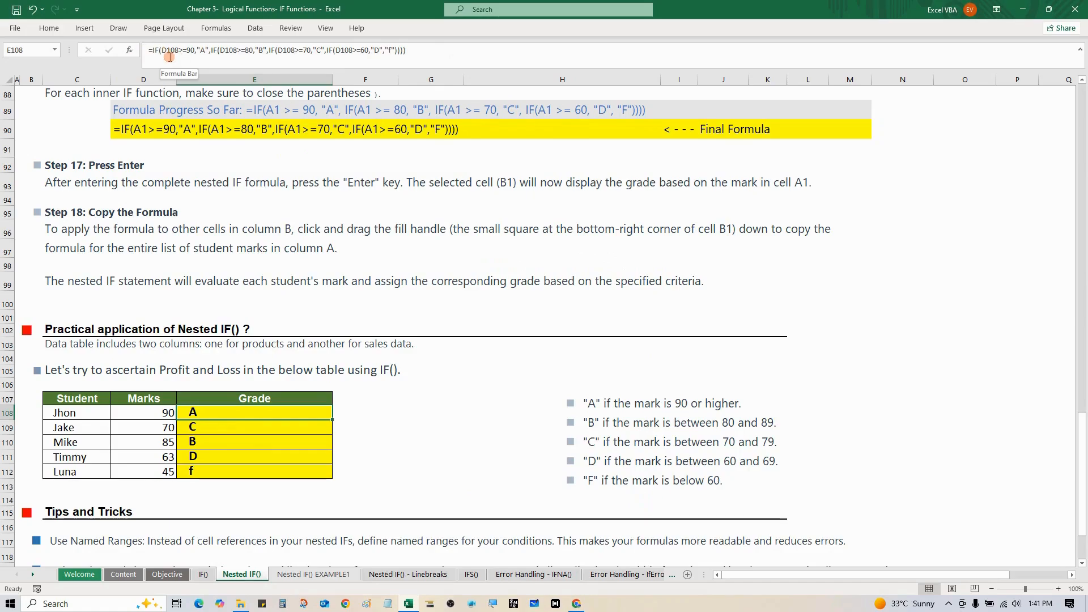
{"action": "left_click_drag", "start_coordinate": [163, 50], "coordinate": [195, 54]}
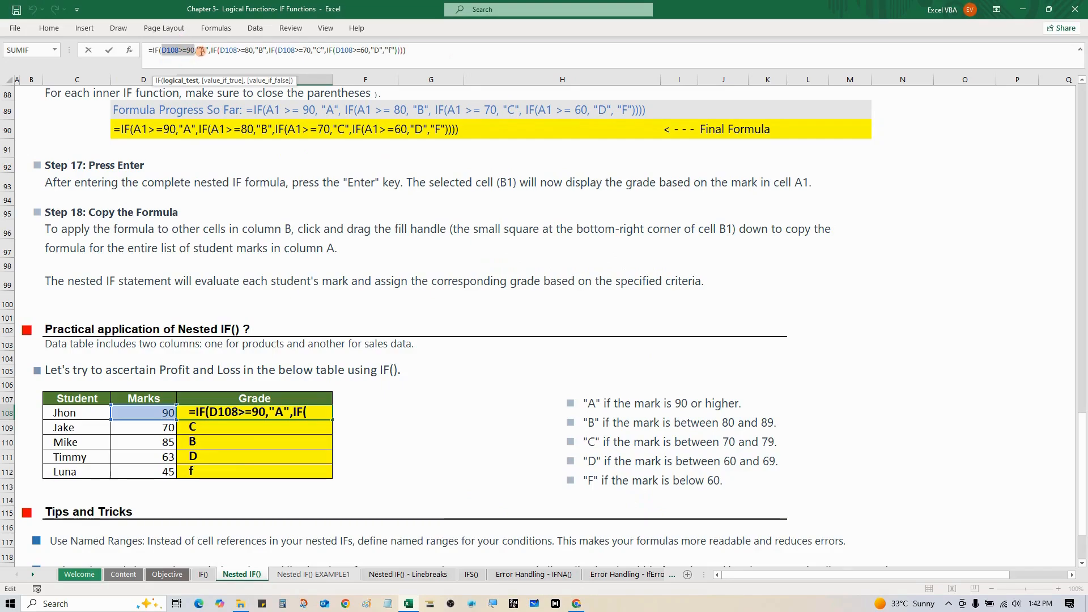
{"action": "double_click", "coordinate": [202, 50]}
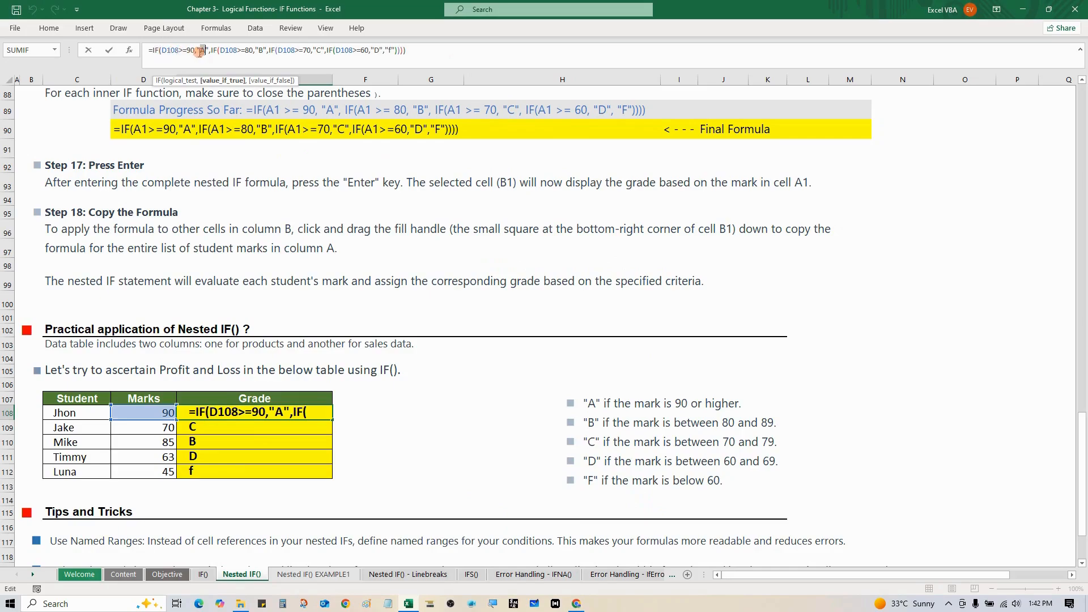
{"action": "left_click_drag", "start_coordinate": [149, 49], "coordinate": [160, 51]}
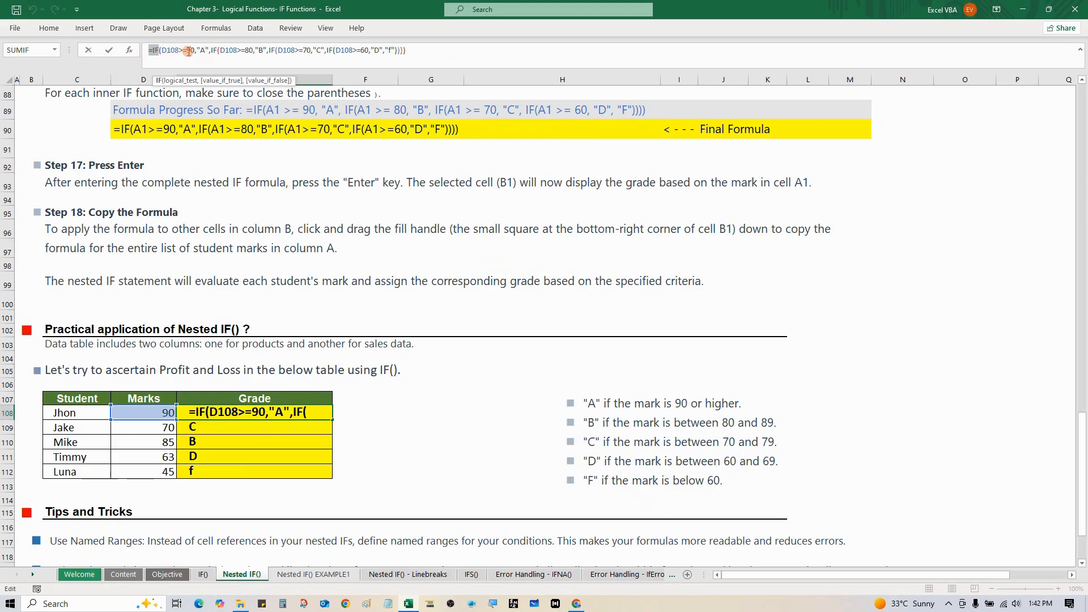
{"action": "left_click", "coordinate": [210, 50]}
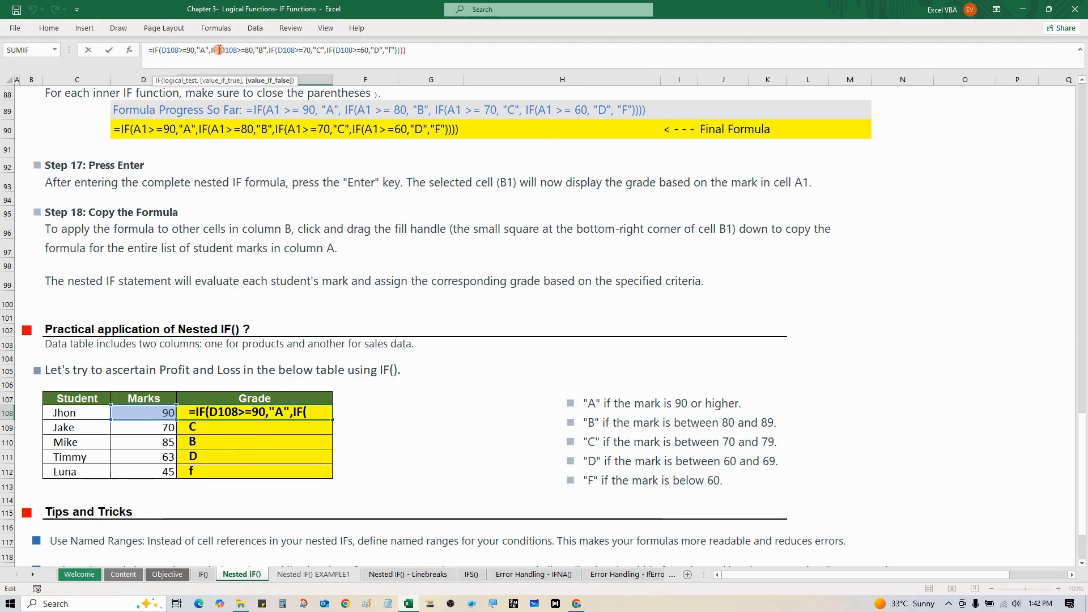
Step: Trace the nested IF functions in E108's formula through their tests and grade values to the final "f", leaving the formula as it is
{"action": "left_click_drag", "start_coordinate": [219, 50], "coordinate": [253, 52]}
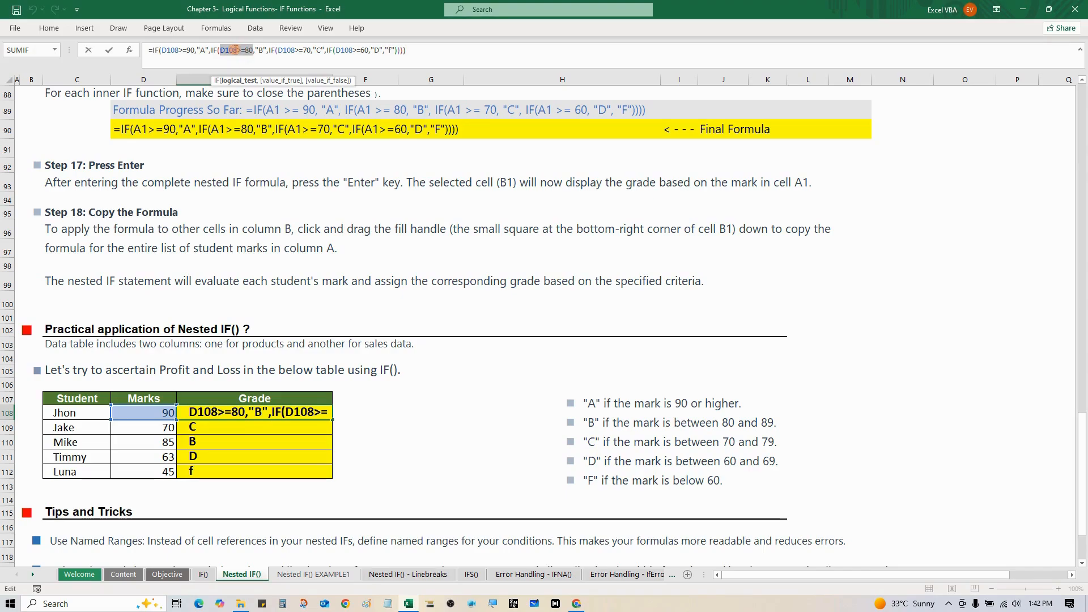
{"action": "double_click", "coordinate": [262, 50]}
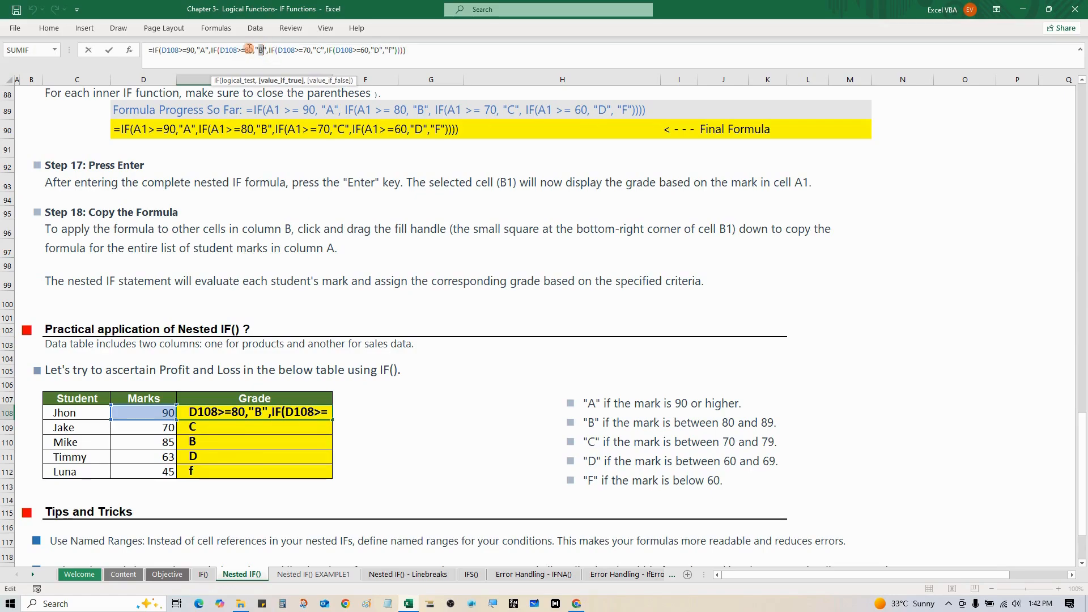
{"action": "double_click", "coordinate": [213, 50]}
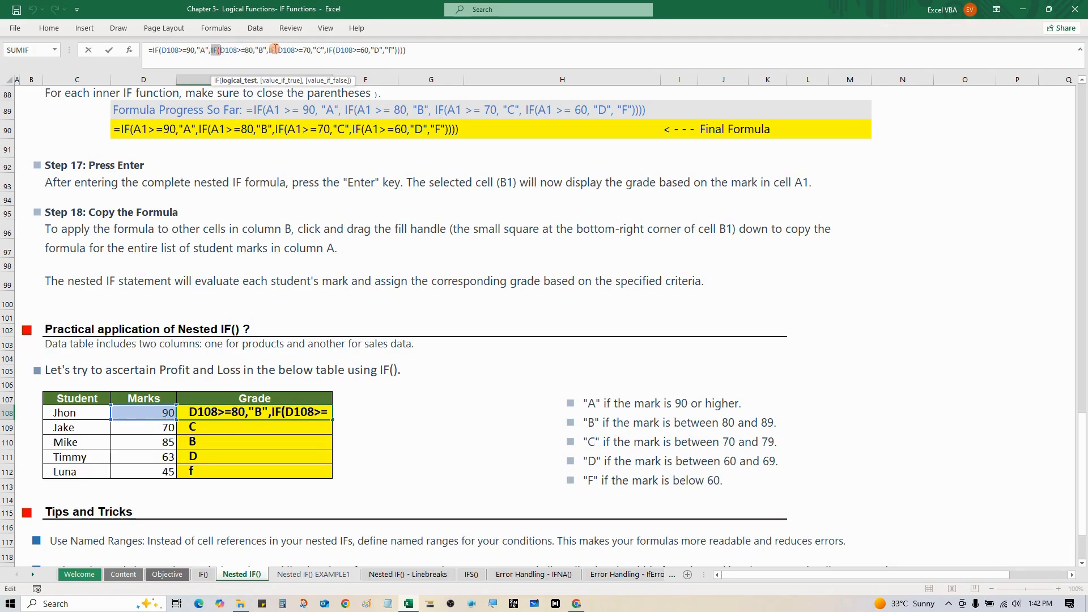
{"action": "left_click_drag", "start_coordinate": [269, 49], "coordinate": [310, 50]}
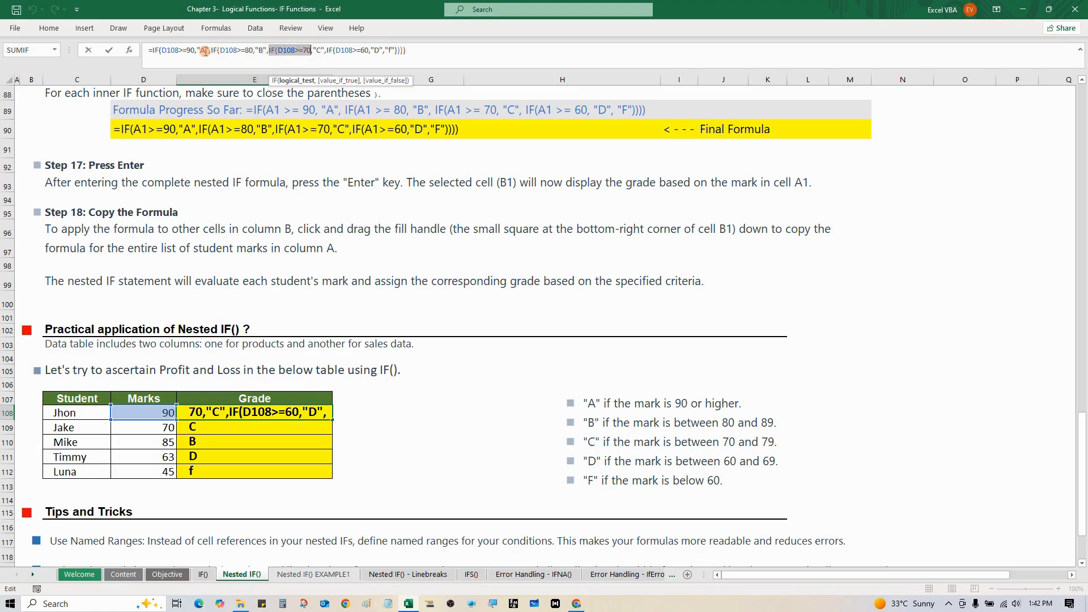
{"action": "left_click_drag", "start_coordinate": [269, 51], "coordinate": [366, 50]}
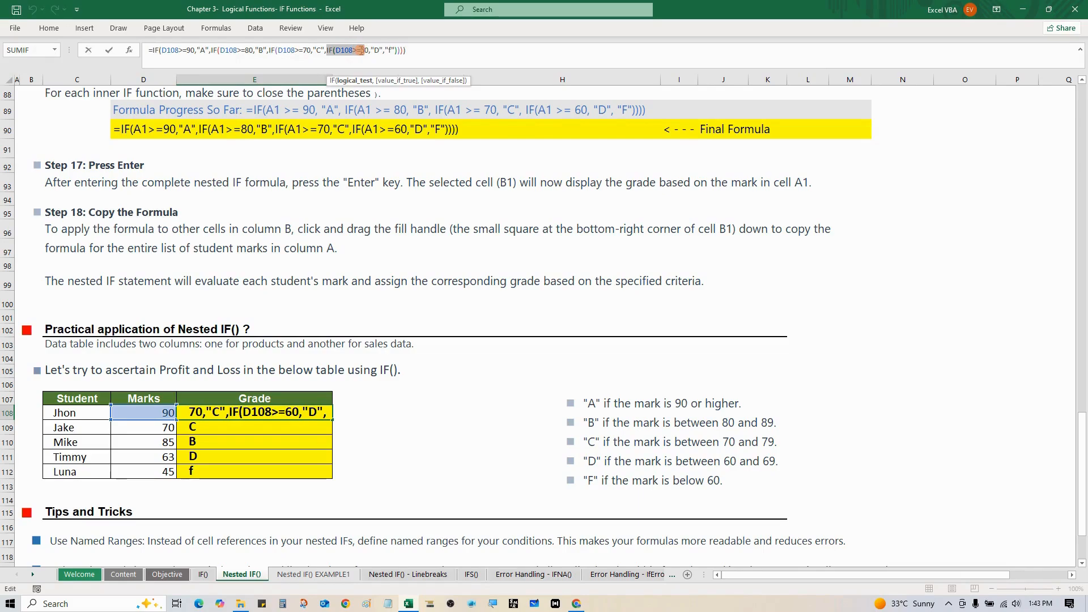
{"action": "left_click_drag", "start_coordinate": [354, 51], "coordinate": [196, 50]}
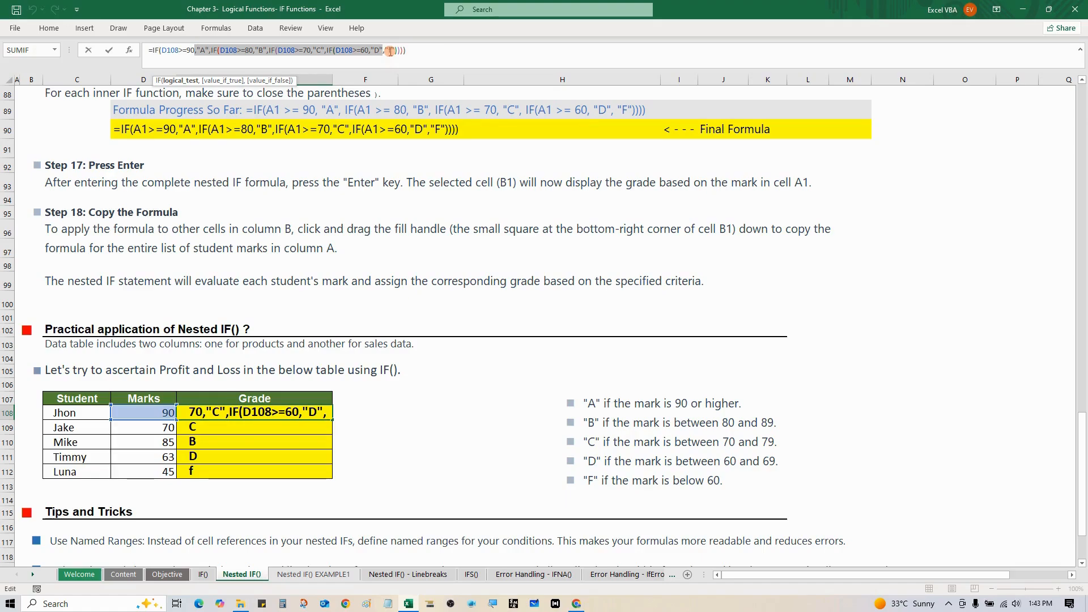
{"action": "key", "text": "Return"}
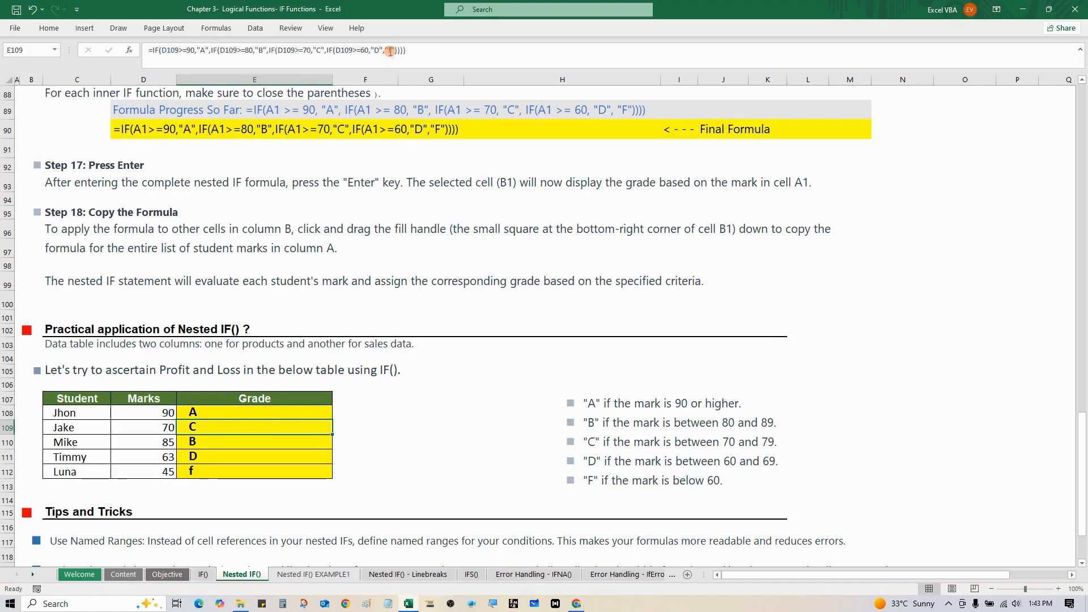